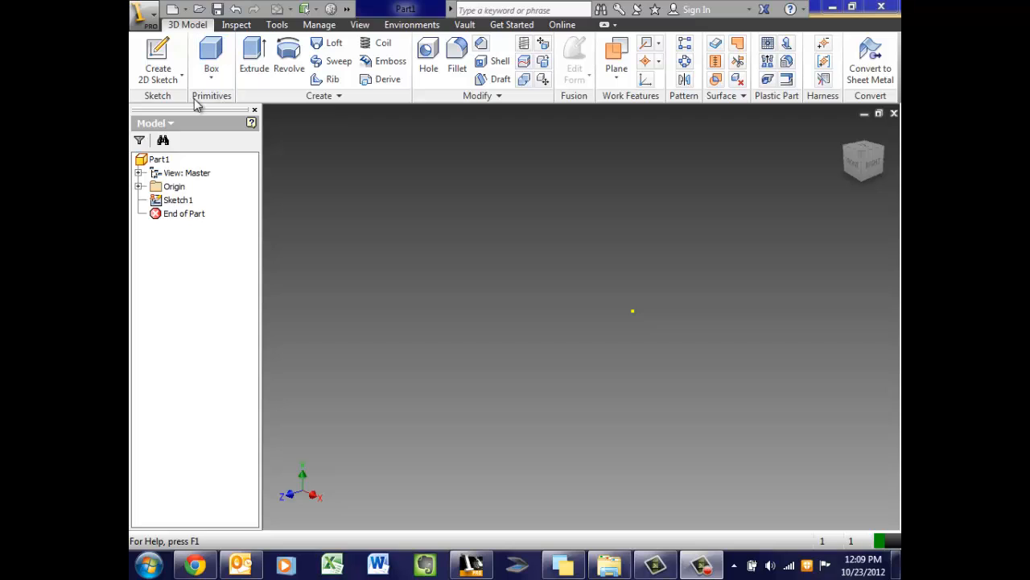
Sketch a 0.750 in square on the XY plane, centred on the origin, with the Box tool
{"action": "left_click", "coordinate": [212, 54]}
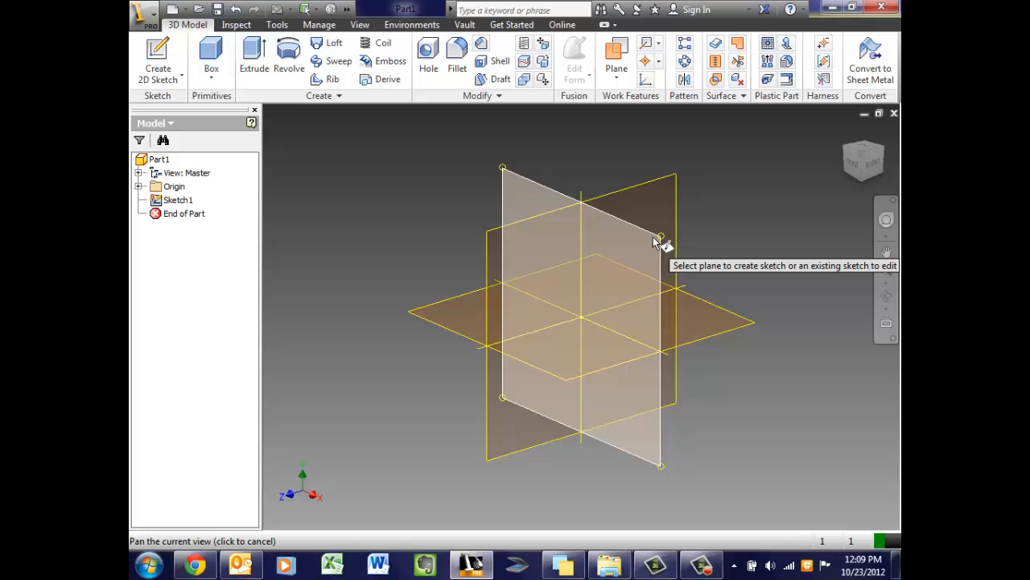
{"action": "mouse_move", "coordinate": [654, 243]}
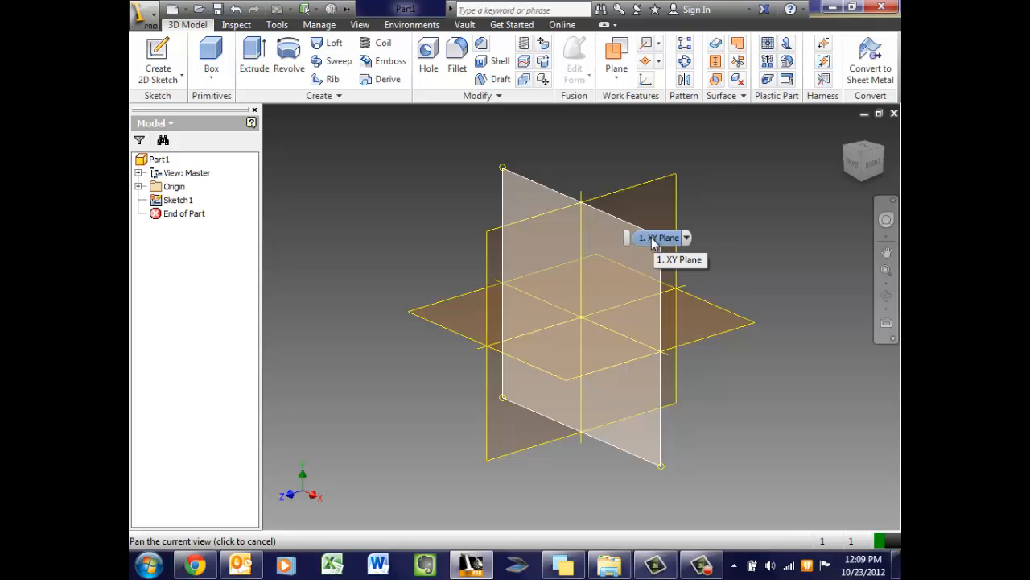
{"action": "left_click", "coordinate": [676, 256]}
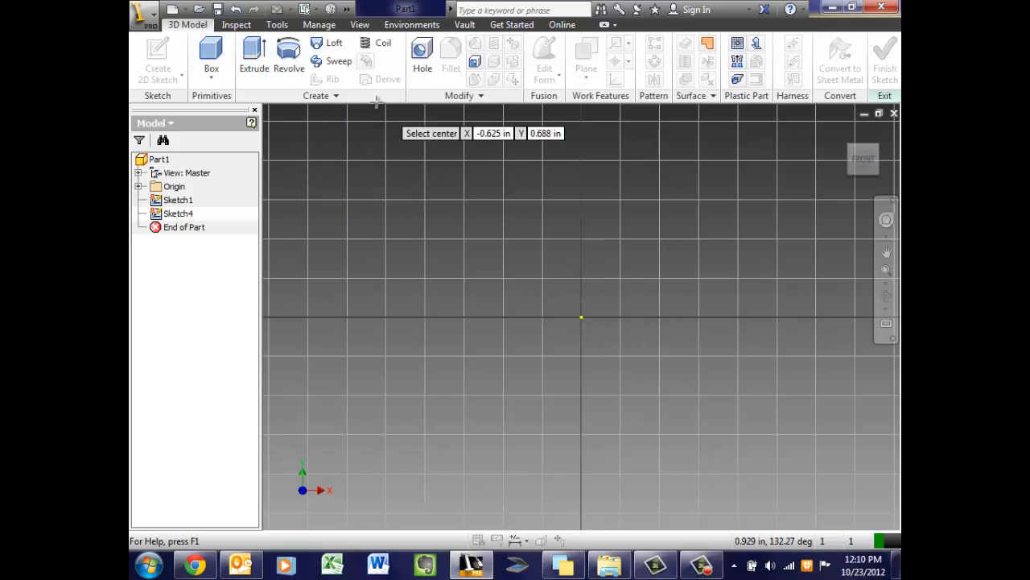
{"action": "left_click", "coordinate": [582, 316]}
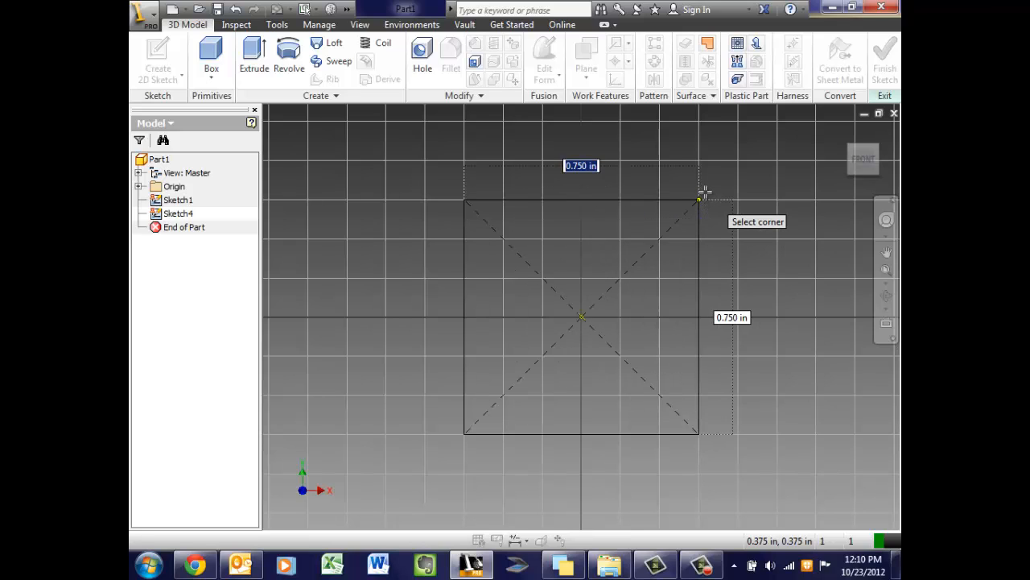
{"action": "left_click", "coordinate": [702, 194]}
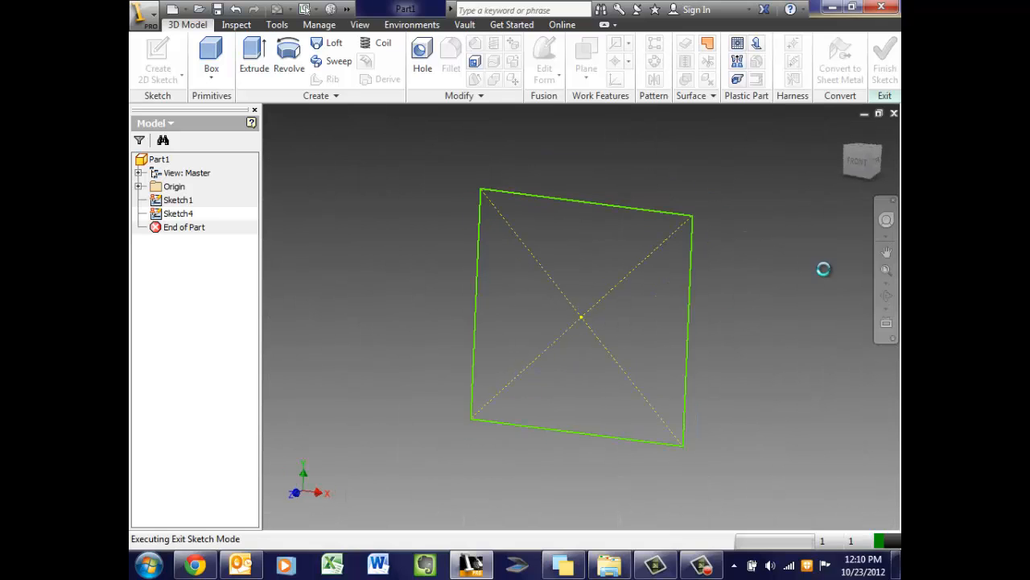
Extrude the 0.750 in square 1 in into a solid box (Extrusion3)
{"action": "middle_click_drag", "start_coordinate": [537, 252], "coordinate": [691, 221]}
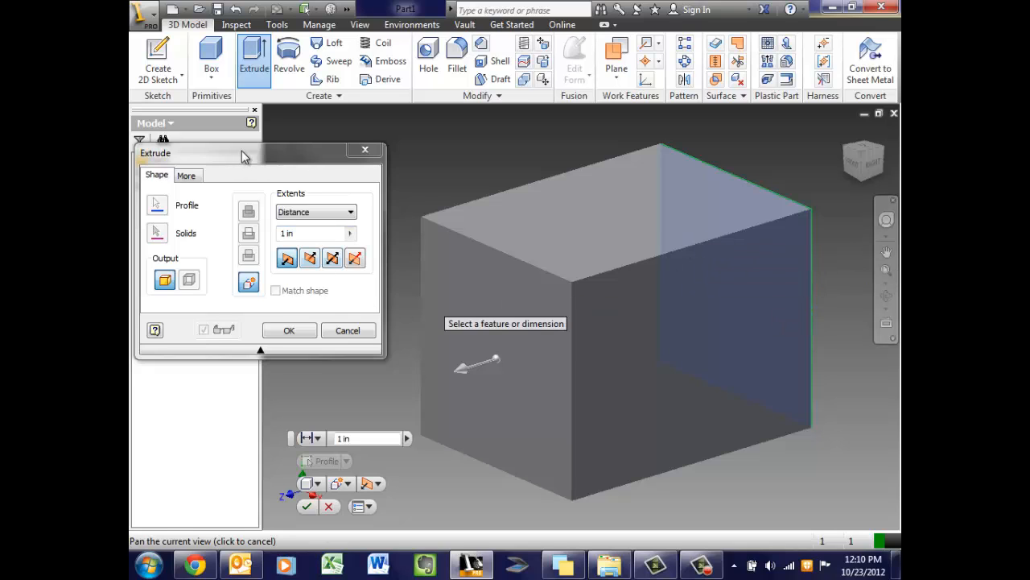
{"action": "left_click_drag", "start_coordinate": [244, 155], "coordinate": [247, 134]}
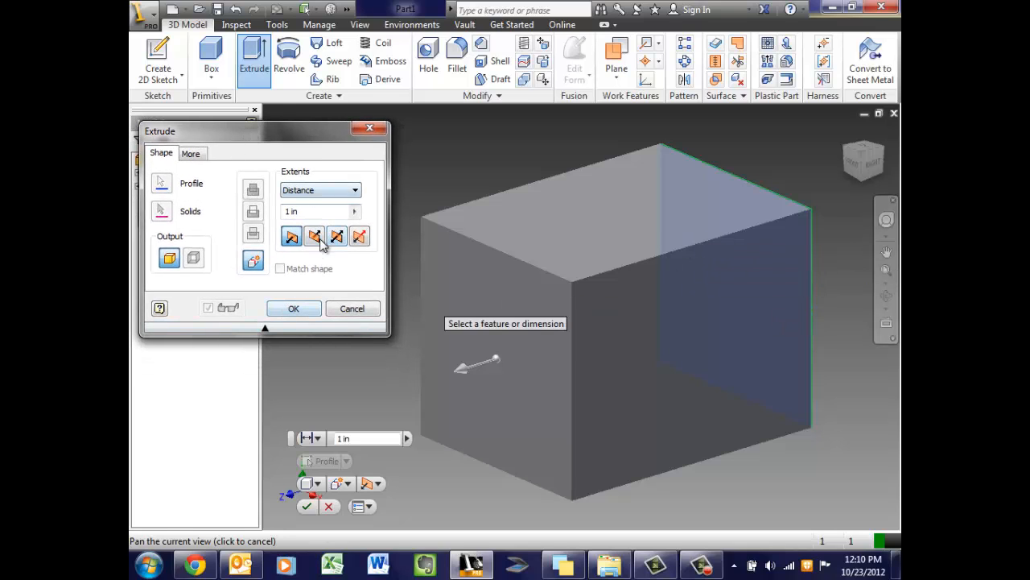
{"action": "left_click", "coordinate": [288, 311]}
{"action": "mouse_move", "coordinate": [604, 267]}
{"action": "middle_mouse_down"}
{"action": "mouse_move", "coordinate": [604, 310]}
{"action": "mouse_move", "coordinate": [607, 276]}
{"action": "mouse_move", "coordinate": [600, 281]}
{"action": "middle_mouse_up"}
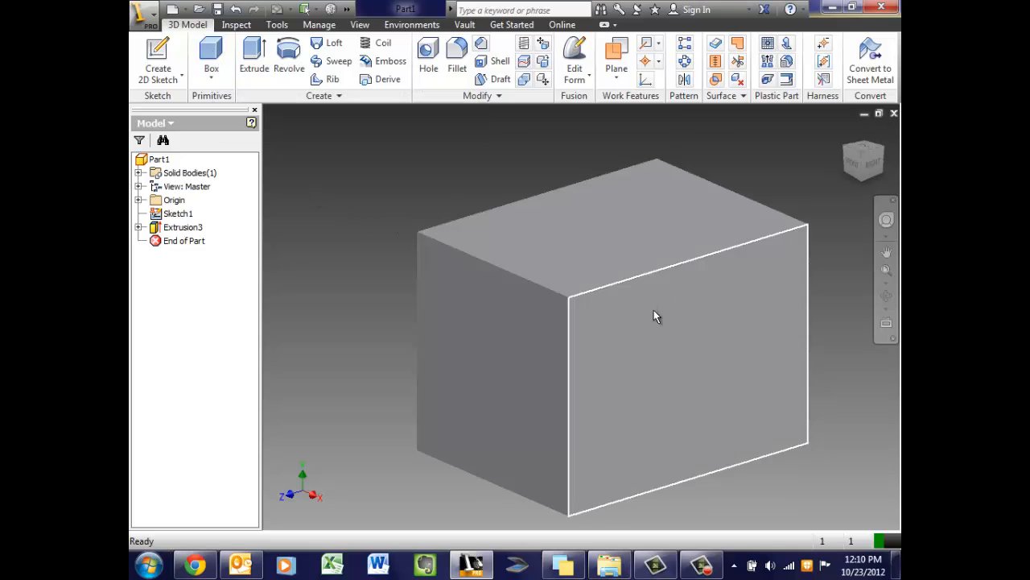
{"action": "left_click", "coordinate": [653, 310]}
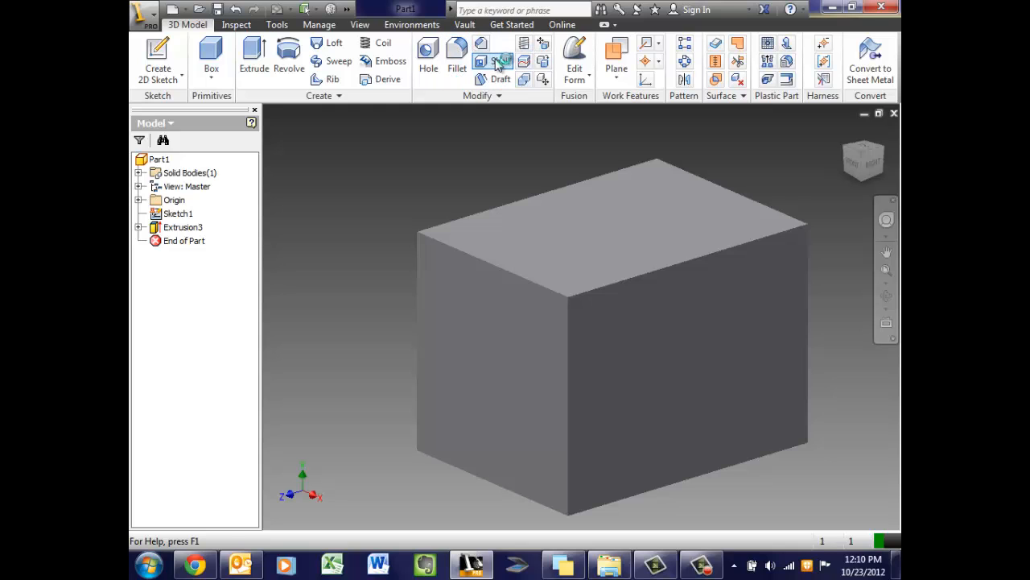
Start a Shell on the box and preview it at the default 0.05 in thickness
{"action": "left_click", "coordinate": [499, 64]}
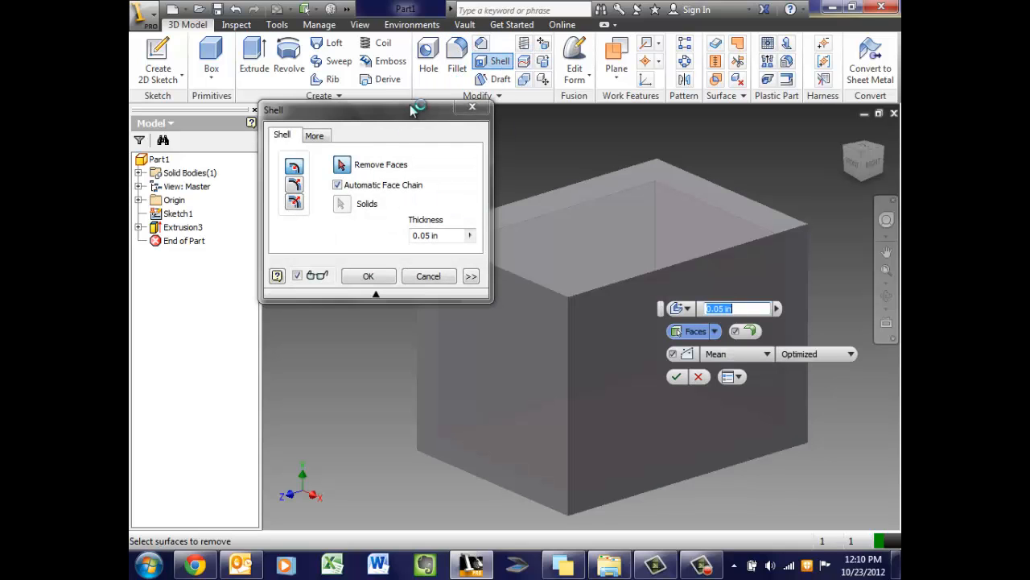
{"action": "left_click_drag", "start_coordinate": [410, 109], "coordinate": [366, 89]}
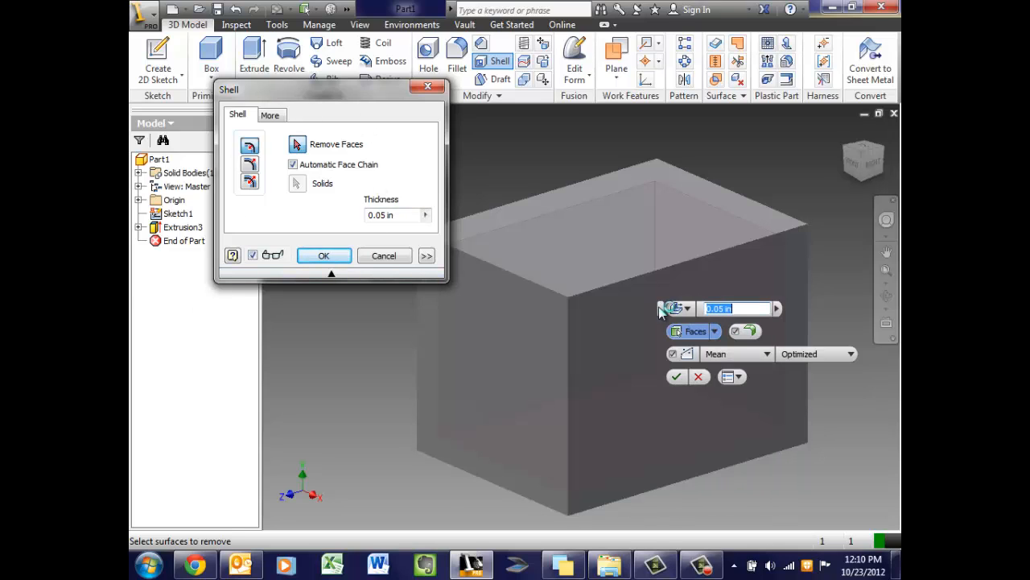
{"action": "left_click_drag", "start_coordinate": [661, 310], "coordinate": [696, 324]}
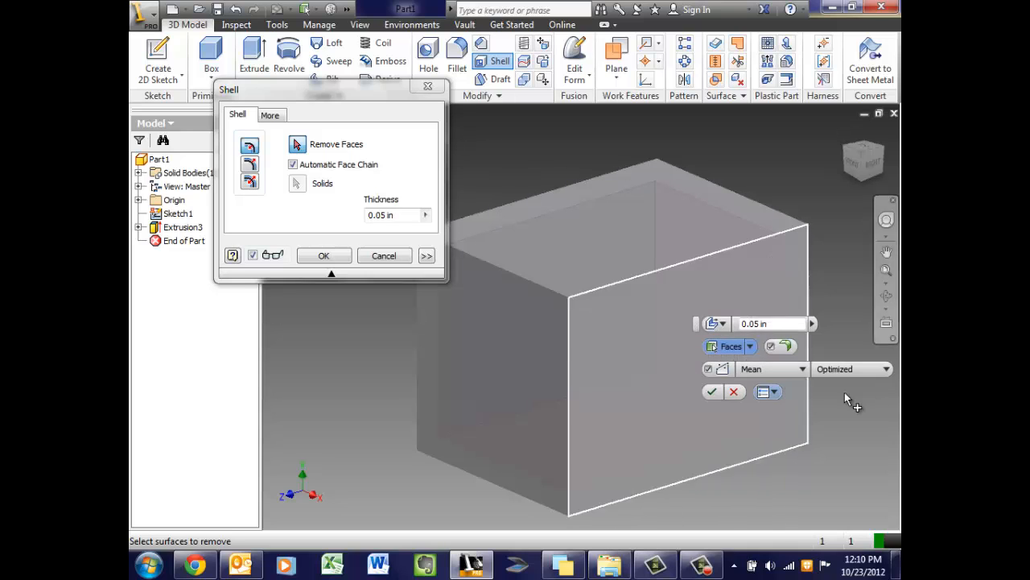
{"action": "left_click_drag", "start_coordinate": [362, 92], "coordinate": [349, 85]}
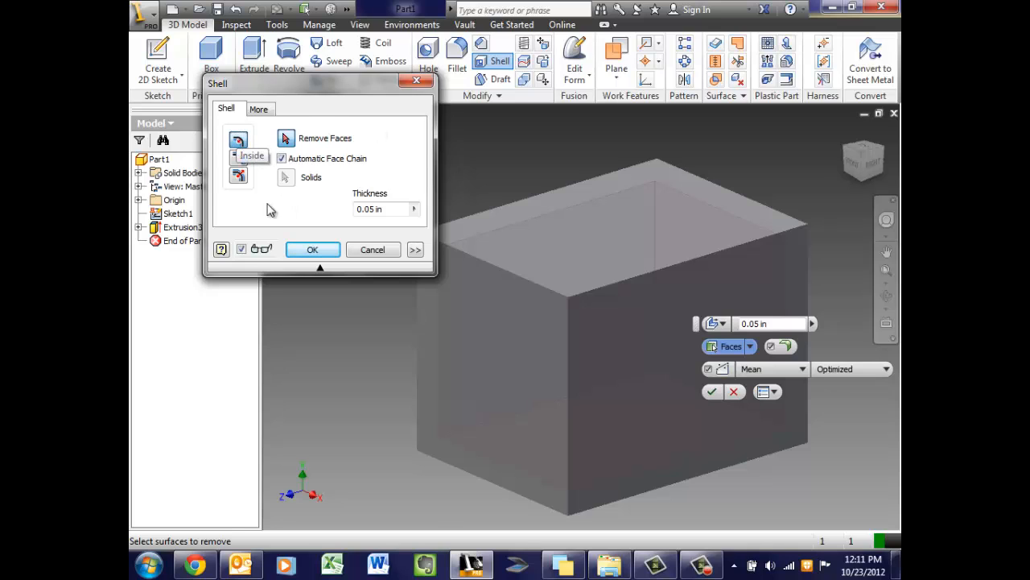
{"action": "middle_click_drag", "start_coordinate": [571, 346], "coordinate": [554, 296]}
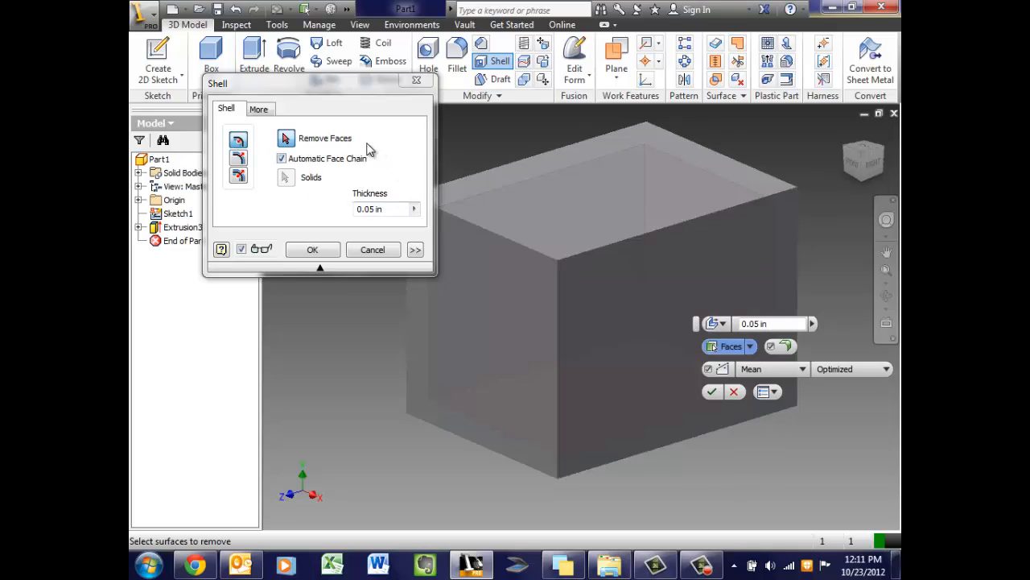
{"action": "left_click_drag", "start_coordinate": [357, 87], "coordinate": [331, 90]}
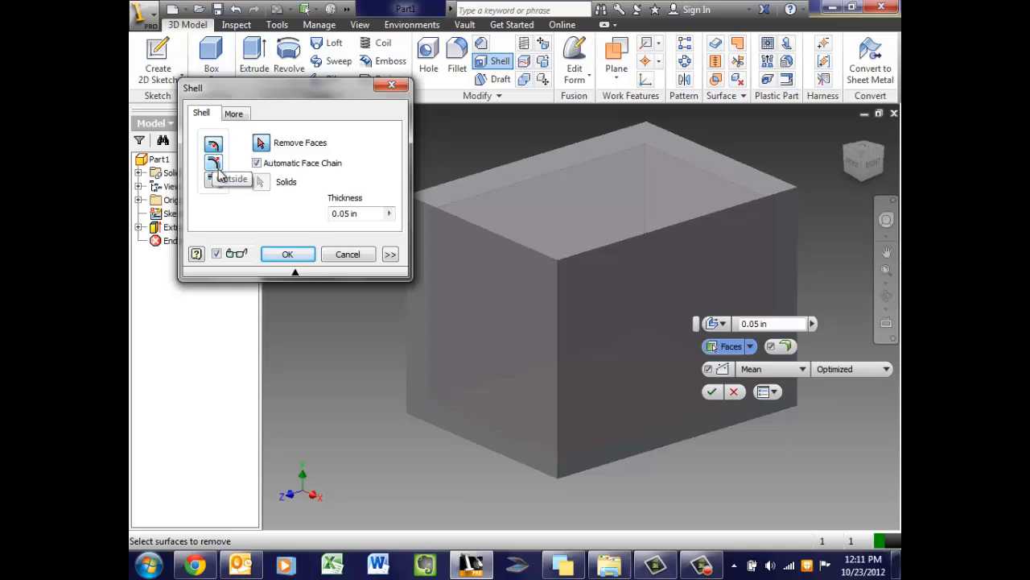
Pick the box's top face for removal so the 0.05 in shell preview is open-topped
{"action": "left_click", "coordinate": [276, 145]}
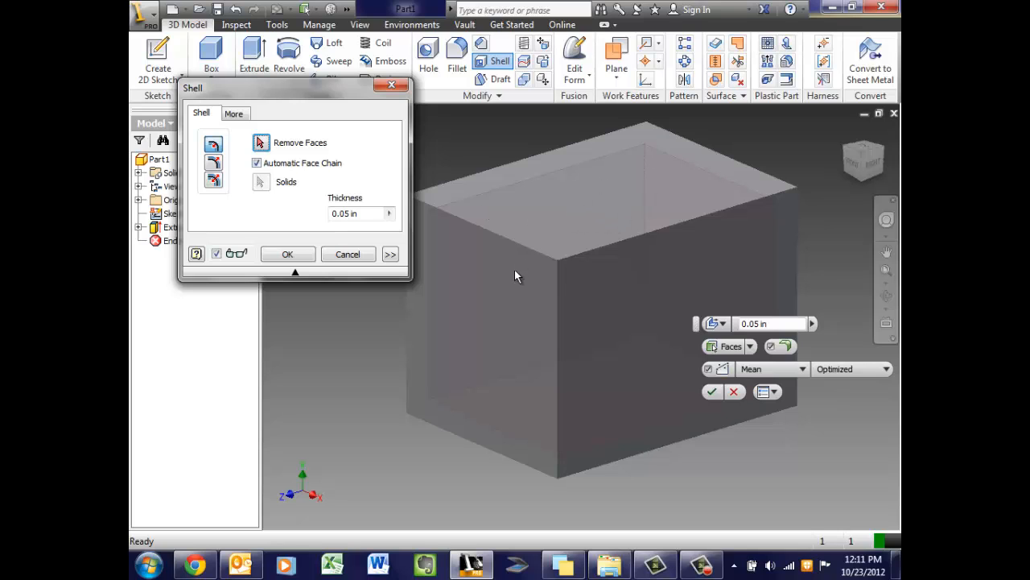
{"action": "middle_click_drag", "start_coordinate": [677, 191], "coordinate": [641, 229]}
{"action": "left_click_drag", "start_coordinate": [854, 165], "coordinate": [856, 190]}
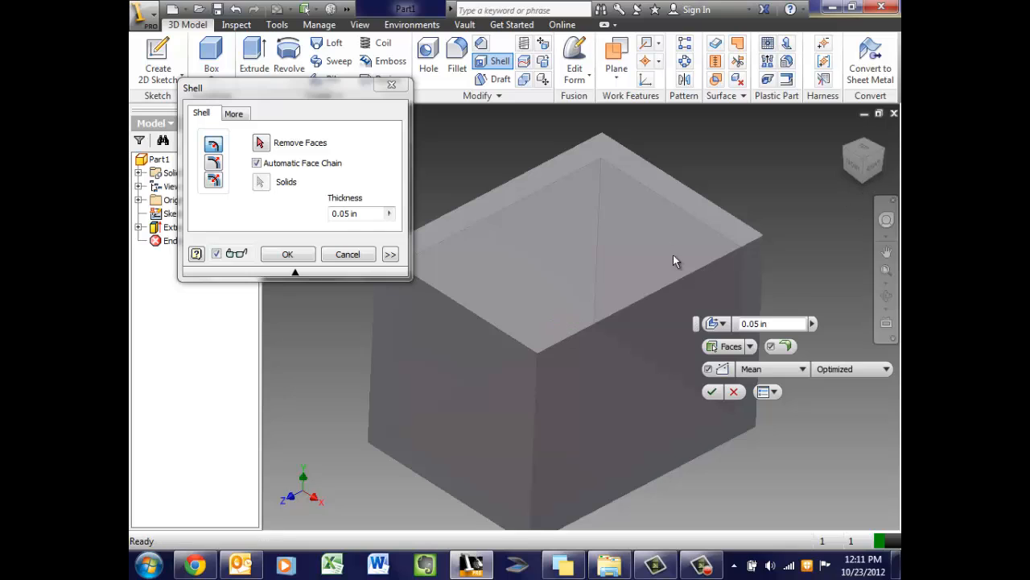
{"action": "left_click", "coordinate": [279, 153]}
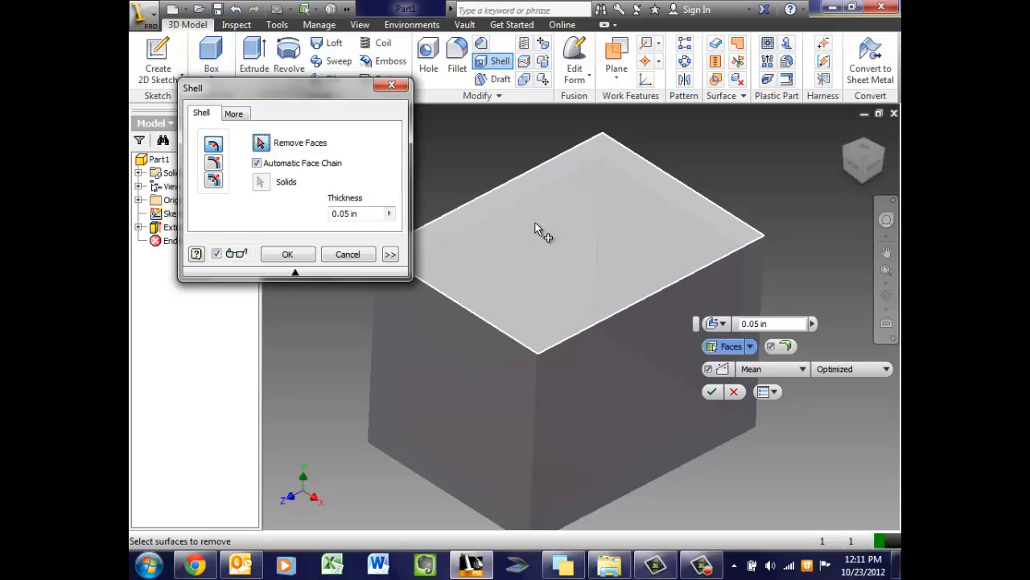
{"action": "left_click", "coordinate": [572, 228]}
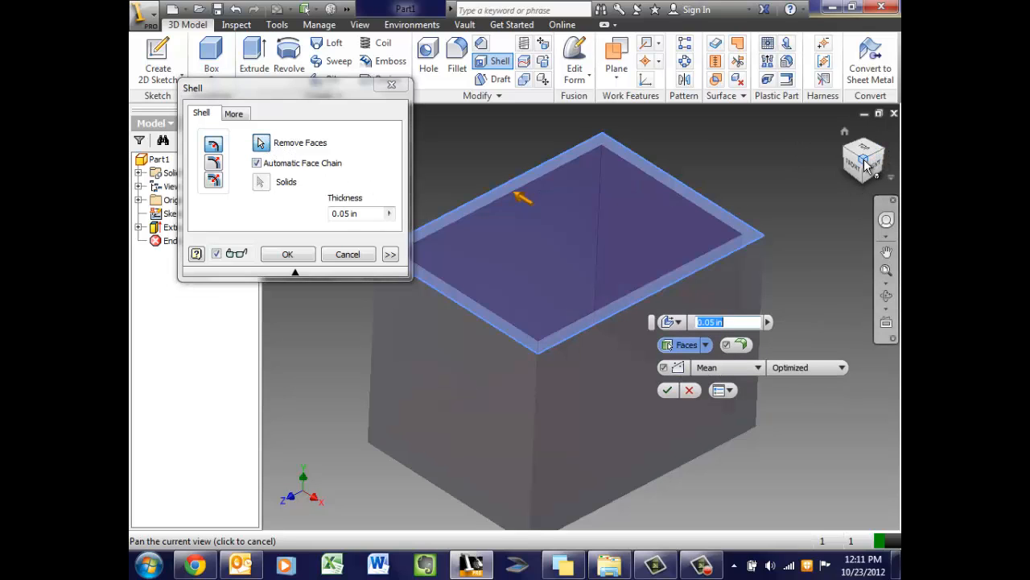
{"action": "mouse_move", "coordinate": [866, 165]}
{"action": "left_mouse_down"}
{"action": "mouse_move", "coordinate": [779, 126]}
{"action": "mouse_move", "coordinate": [715, 170]}
{"action": "mouse_move", "coordinate": [734, 214]}
{"action": "mouse_move", "coordinate": [733, 285]}
{"action": "mouse_move", "coordinate": [745, 236]}
{"action": "mouse_move", "coordinate": [789, 234]}
{"action": "left_mouse_up"}
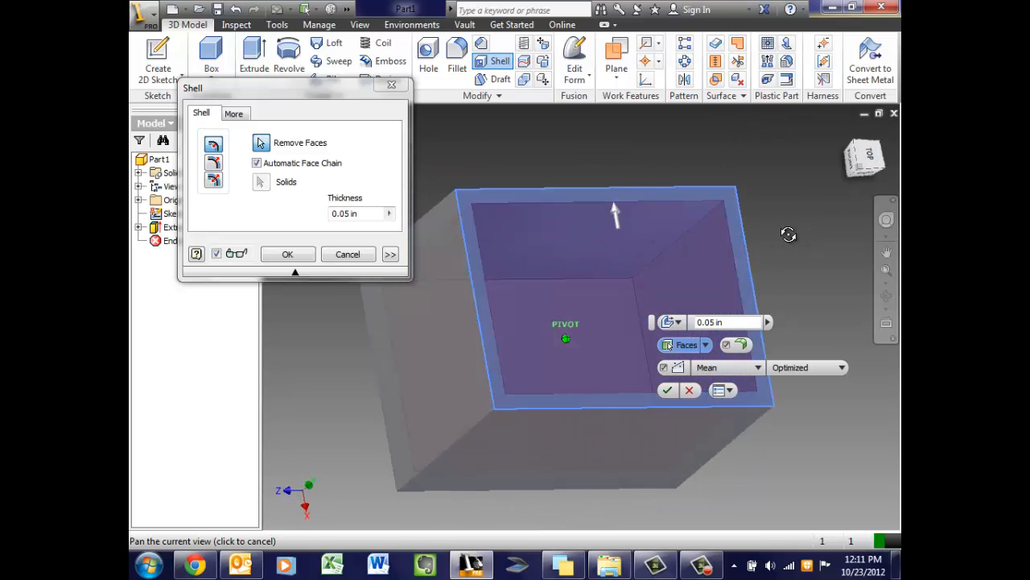
{"action": "left_click", "coordinate": [682, 198]}
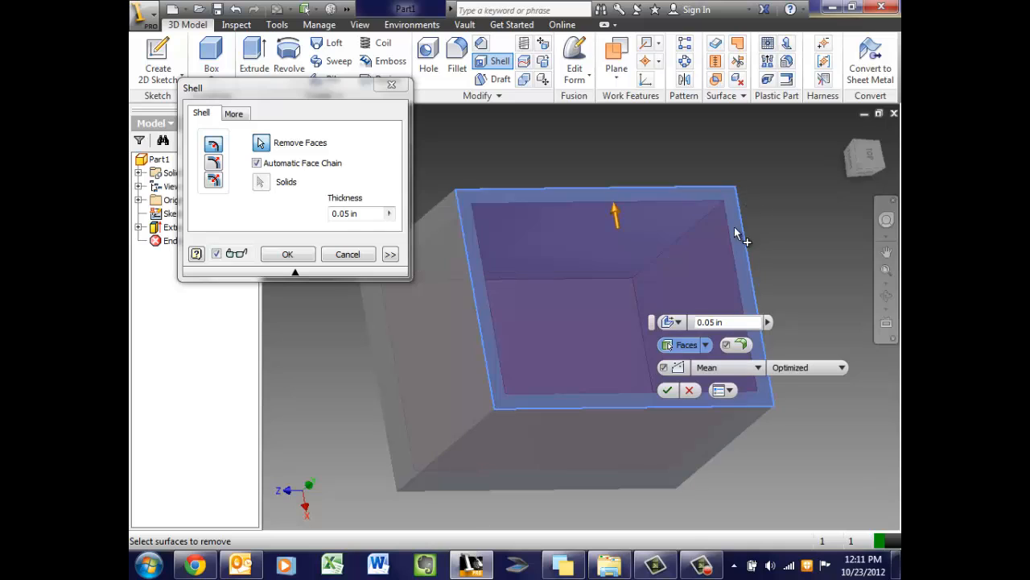
{"action": "left_click", "coordinate": [344, 212]}
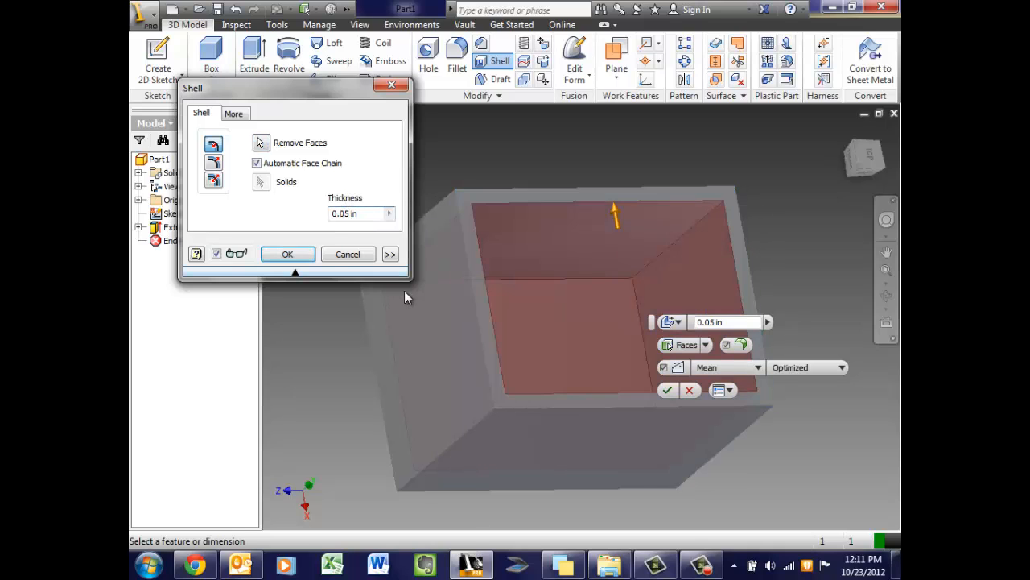
Change the shell wall thickness to 0.03 in
{"action": "type", "text": "0"}
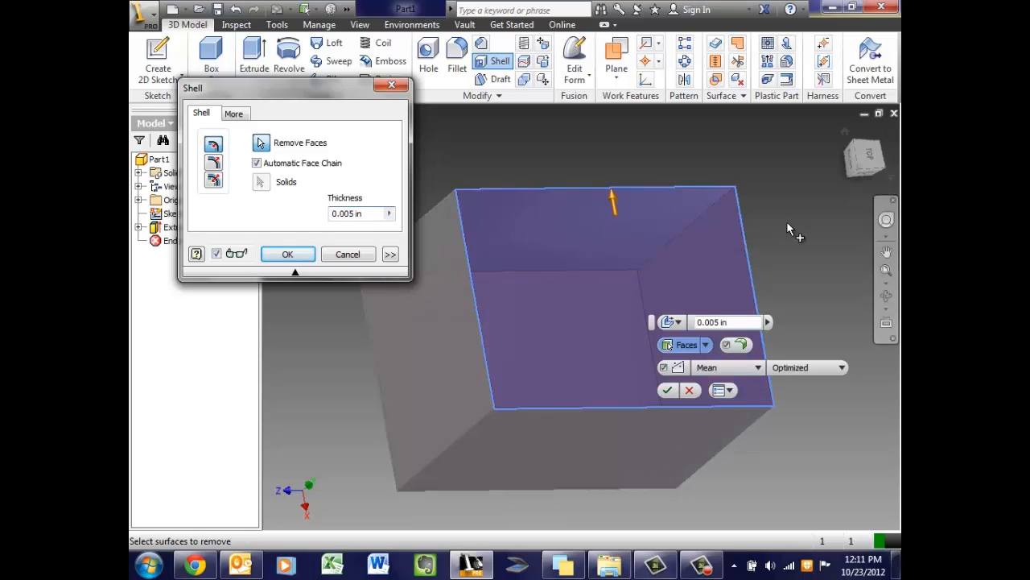
{"action": "key", "text": "BackSpace"}
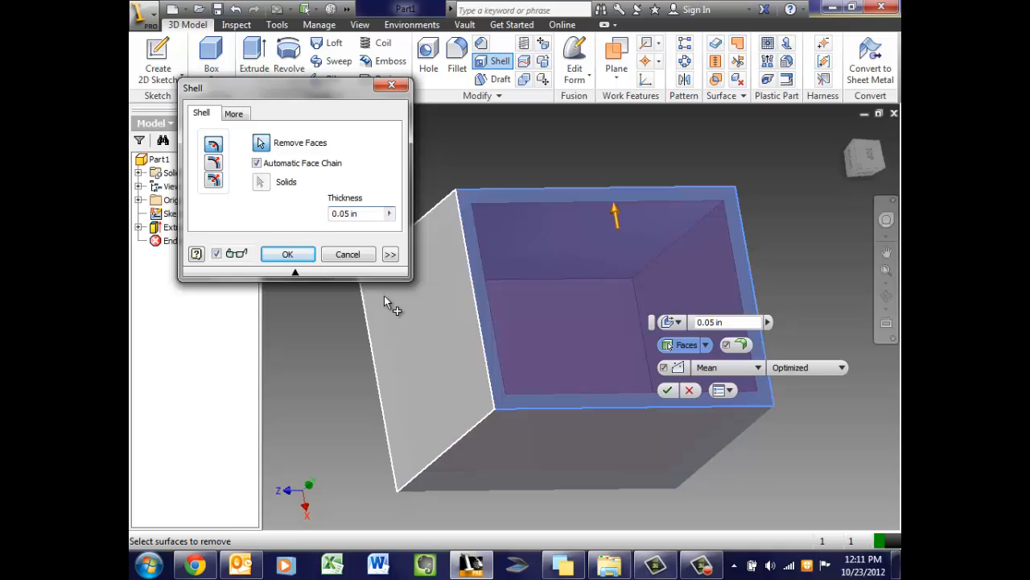
{"action": "mouse_move", "coordinate": [384, 297]}
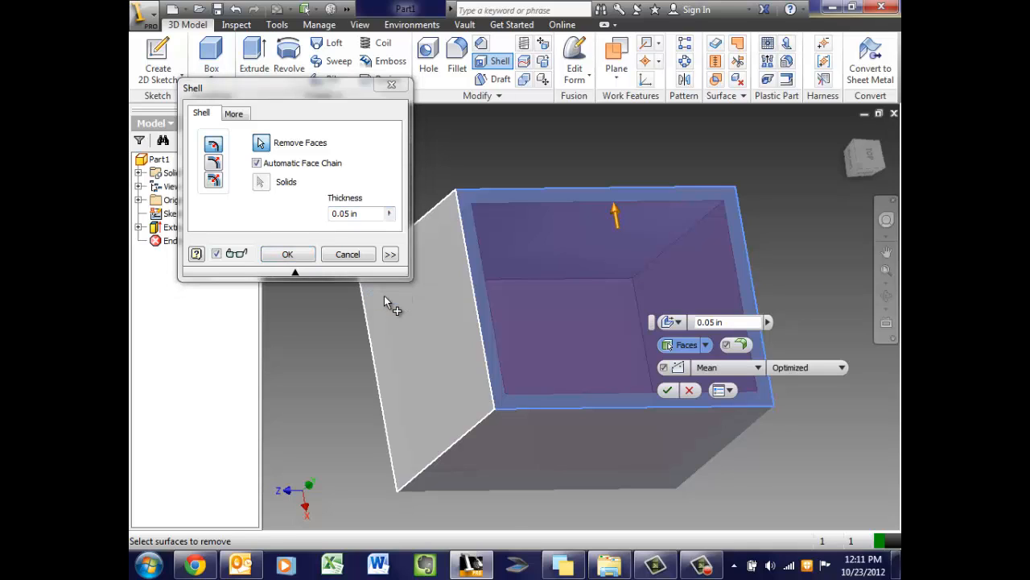
{"action": "type", "text": "3"}
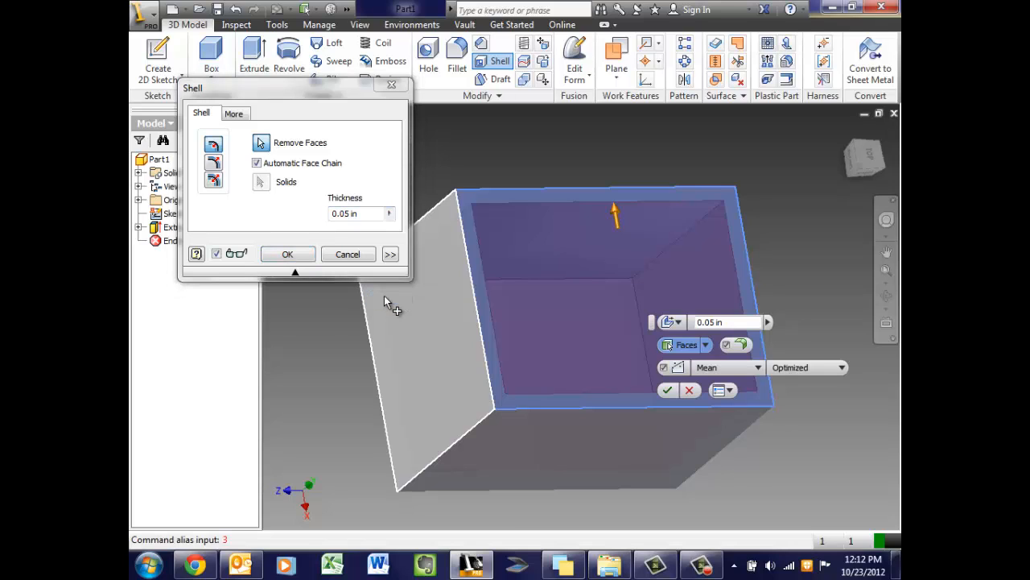
{"action": "left_click", "coordinate": [350, 214]}
{"action": "key", "text": "BackSpace"}
{"action": "type", "text": "3"}
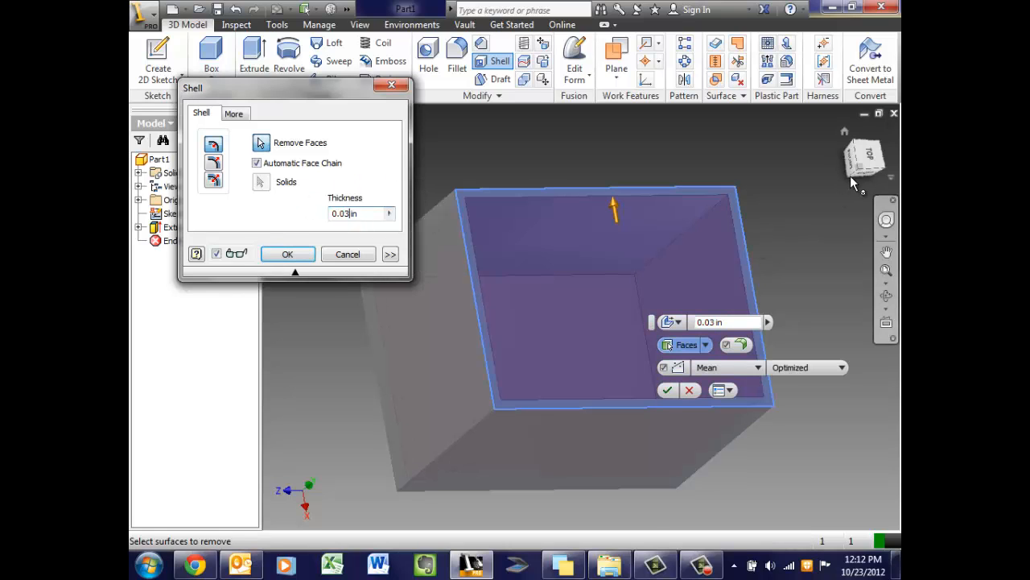
Reselect the box's top face for removal, orbiting to check the 0.03 in shell preview
{"action": "mouse_move", "coordinate": [864, 168]}
{"action": "left_mouse_down"}
{"action": "mouse_move", "coordinate": [795, 166]}
{"action": "mouse_move", "coordinate": [791, 194]}
{"action": "mouse_move", "coordinate": [791, 150]}
{"action": "mouse_move", "coordinate": [835, 118]}
{"action": "left_mouse_up"}
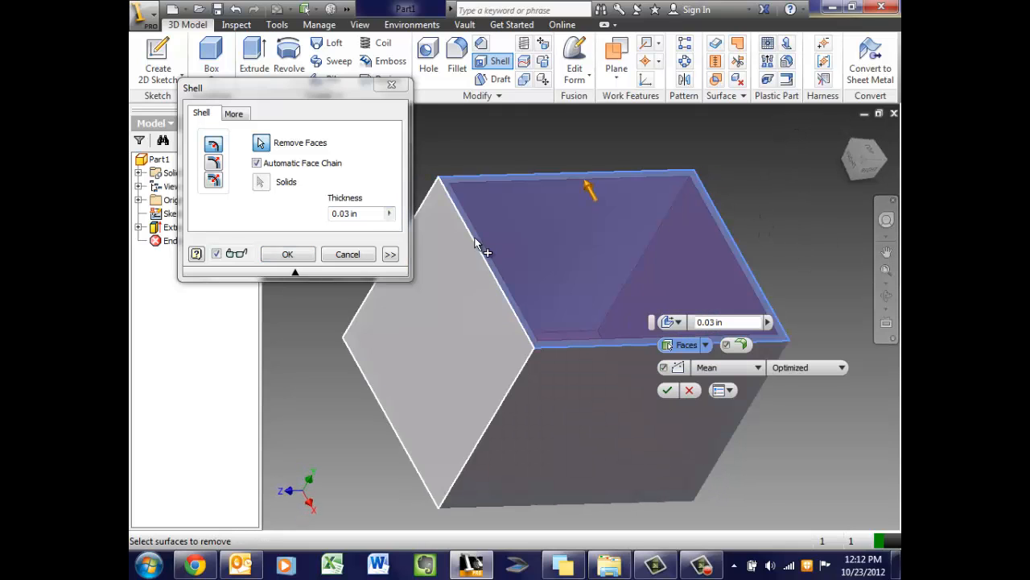
{"action": "middle_click_drag", "start_coordinate": [543, 185], "coordinate": [547, 225]}
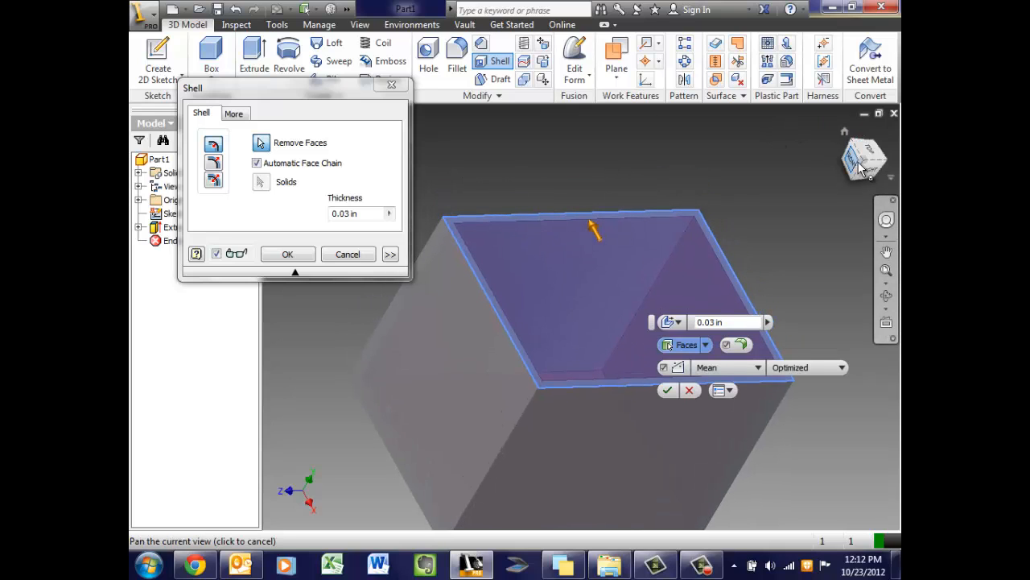
{"action": "left_click_drag", "start_coordinate": [865, 162], "coordinate": [870, 180]}
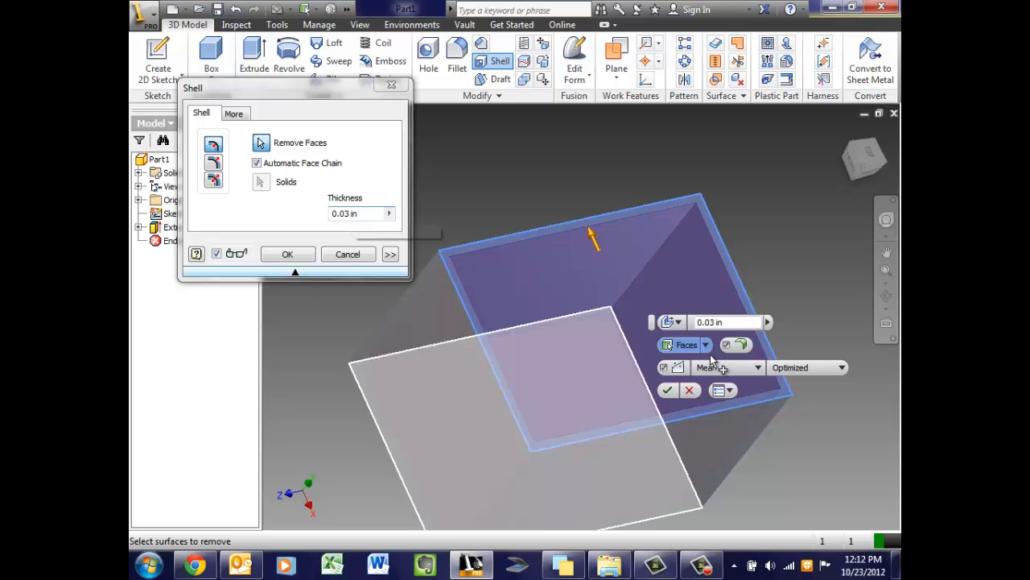
{"action": "mouse_move", "coordinate": [865, 179]}
{"action": "left_mouse_down"}
{"action": "mouse_move", "coordinate": [869, 130]}
{"action": "mouse_move", "coordinate": [848, 137]}
{"action": "left_mouse_up"}
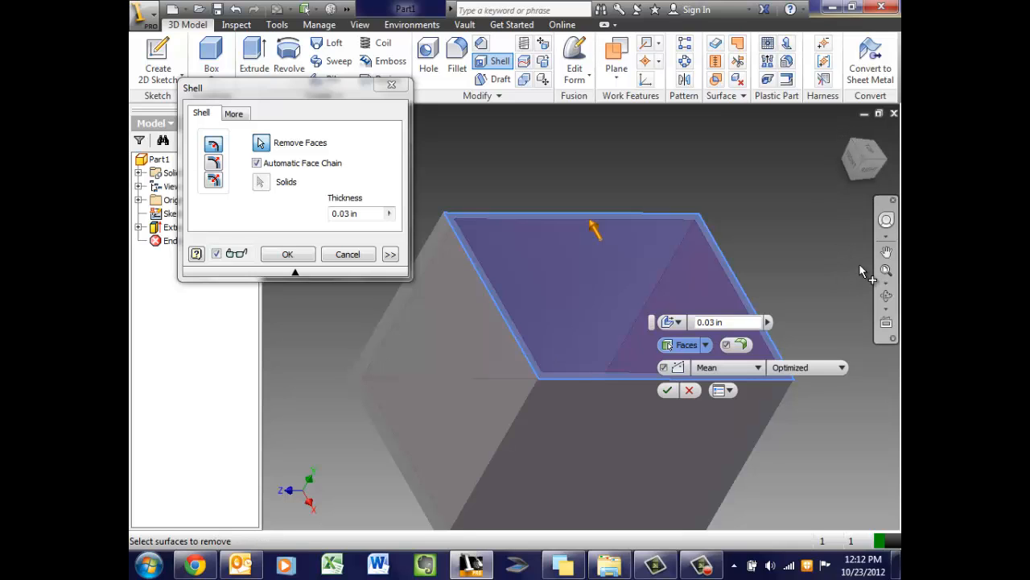
{"action": "left_click", "coordinate": [707, 233]}
{"action": "left_click", "coordinate": [865, 163]}
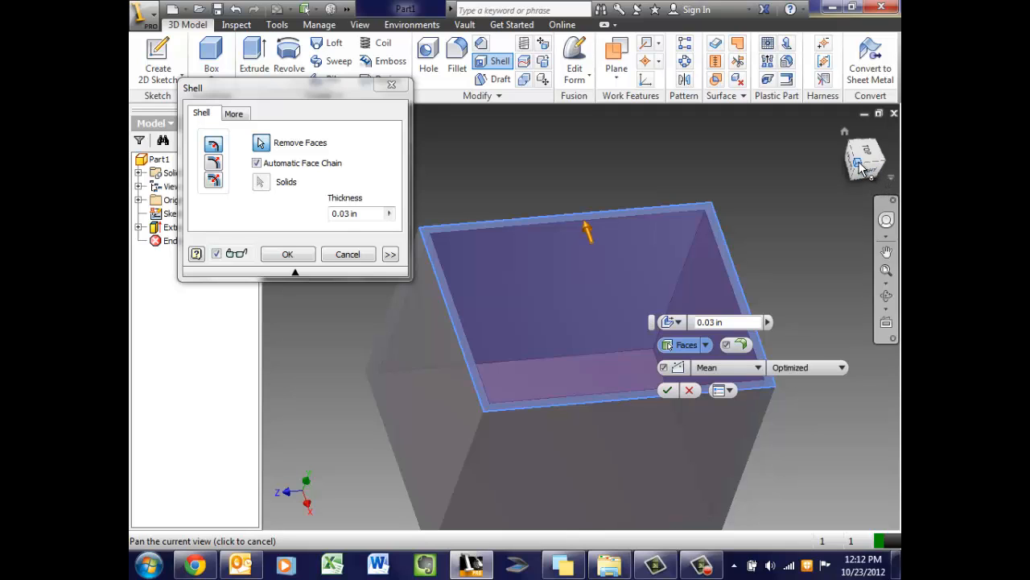
{"action": "left_click", "coordinate": [859, 165]}
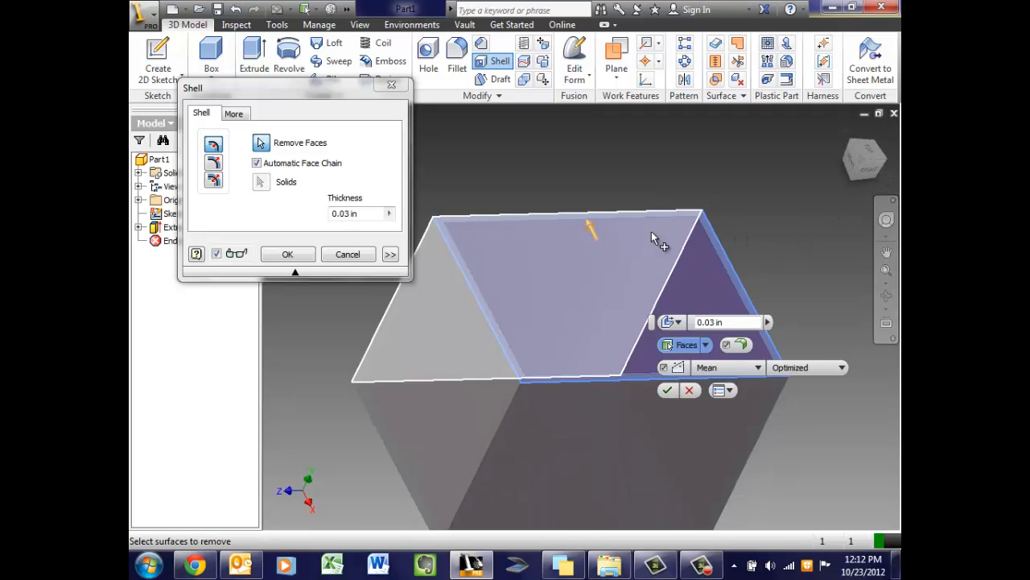
{"action": "left_click", "coordinate": [668, 223]}
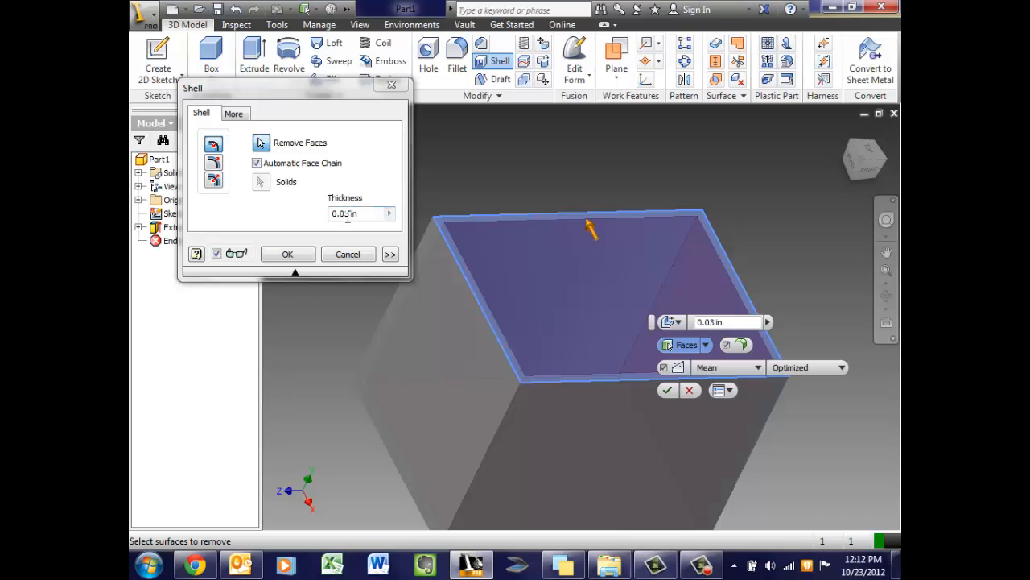
{"action": "left_click", "coordinate": [264, 143]}
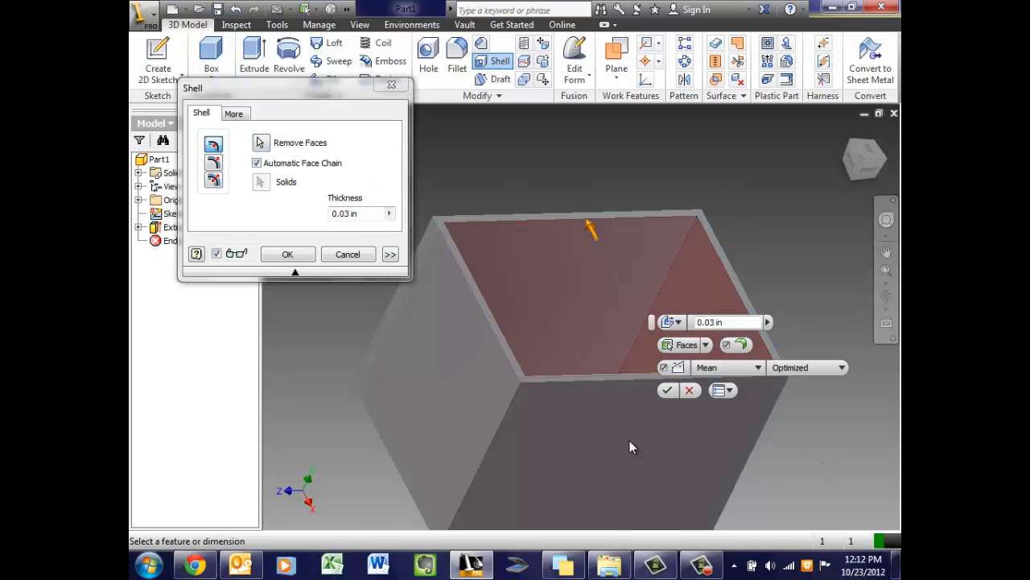
{"action": "left_click", "coordinate": [265, 144]}
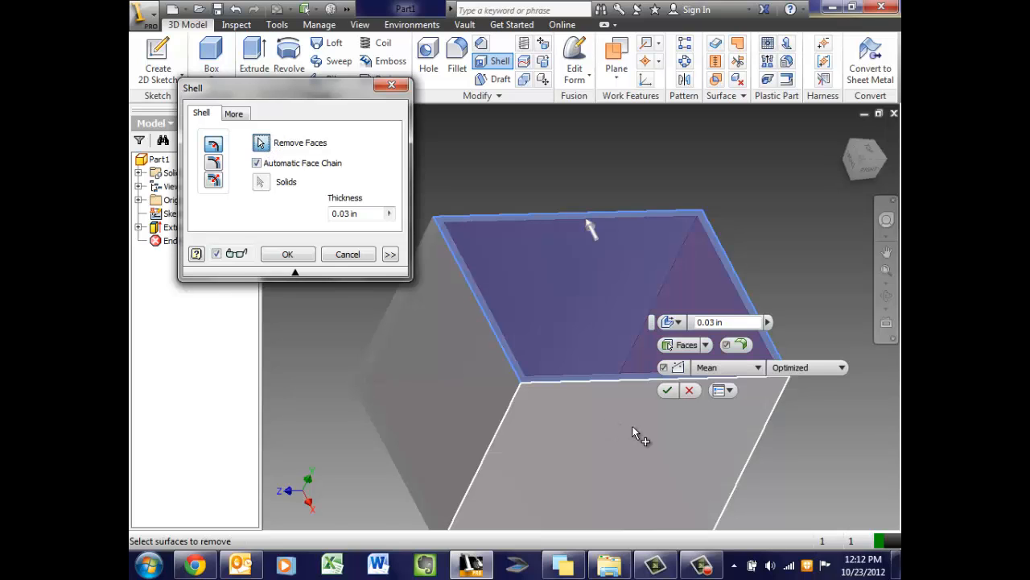
Add the box's front and back faces to the shell's removed faces
{"action": "left_click", "coordinate": [633, 428]}
{"action": "left_click_drag", "start_coordinate": [866, 165], "coordinate": [774, 122]}
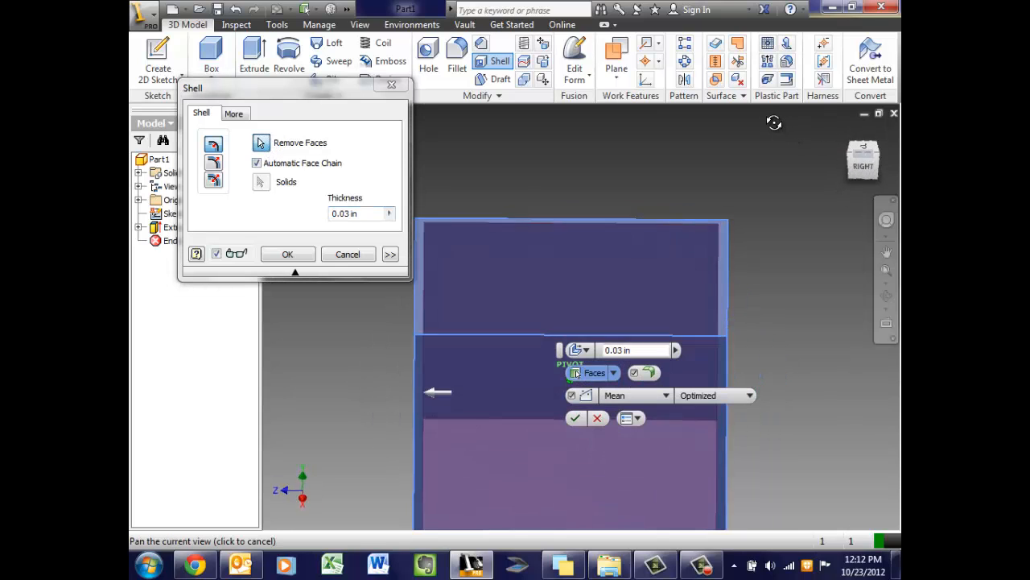
{"action": "middle_click_drag", "start_coordinate": [774, 123], "coordinate": [273, 142], "text": "shift"}
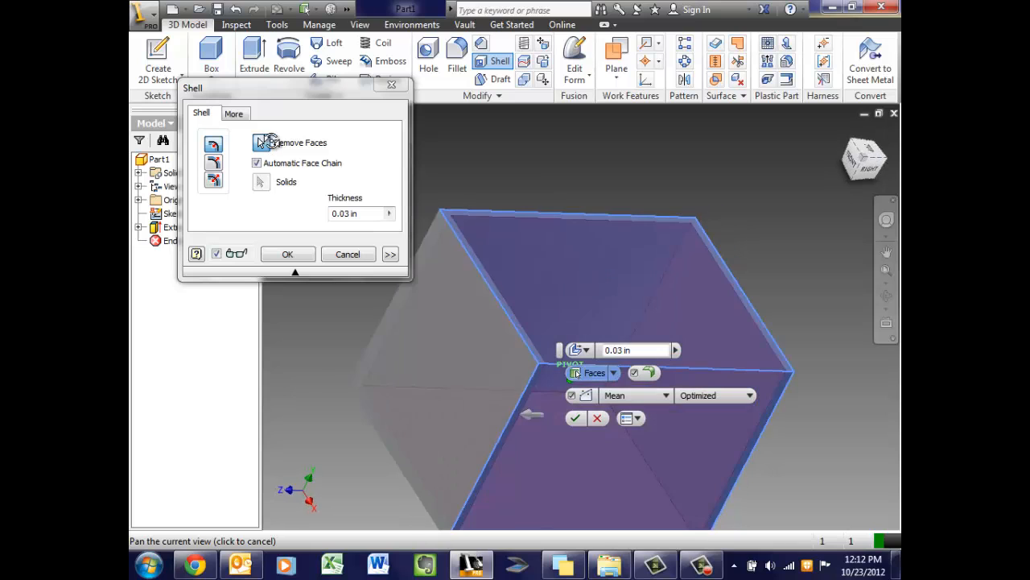
{"action": "left_click_drag", "start_coordinate": [272, 142], "coordinate": [862, 169]}
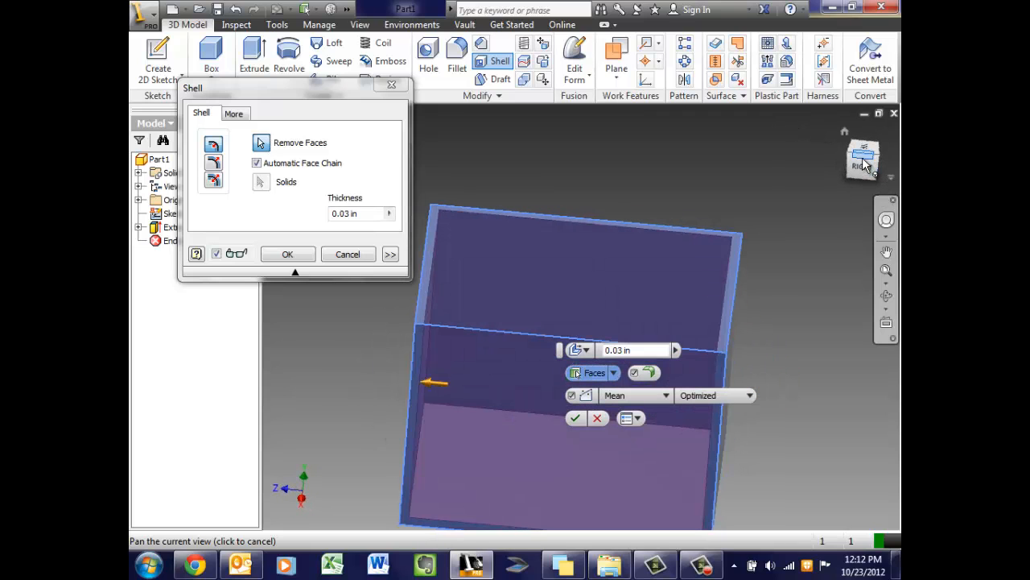
{"action": "left_click", "coordinate": [865, 165]}
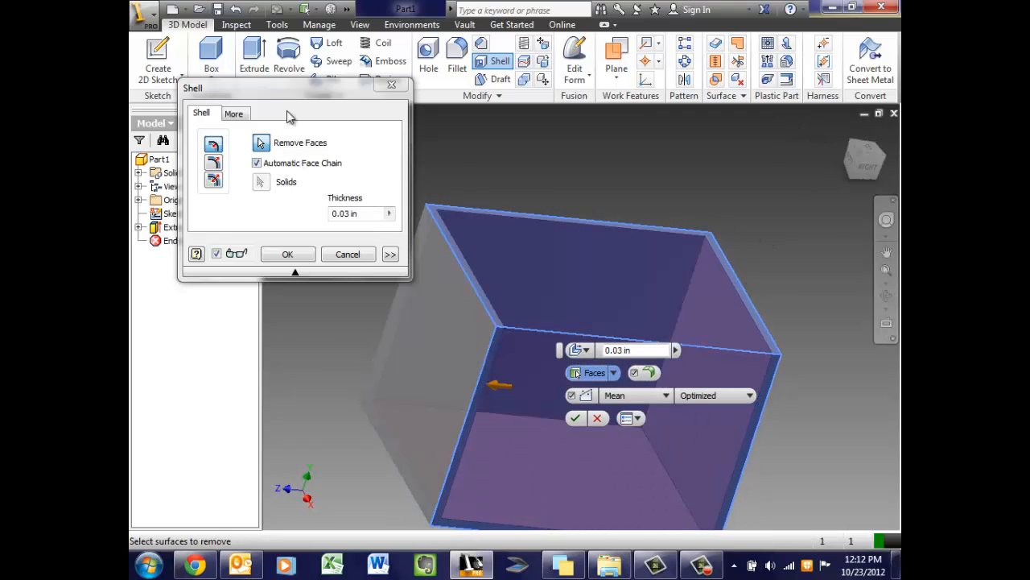
{"action": "left_click_drag", "start_coordinate": [274, 91], "coordinate": [269, 69]}
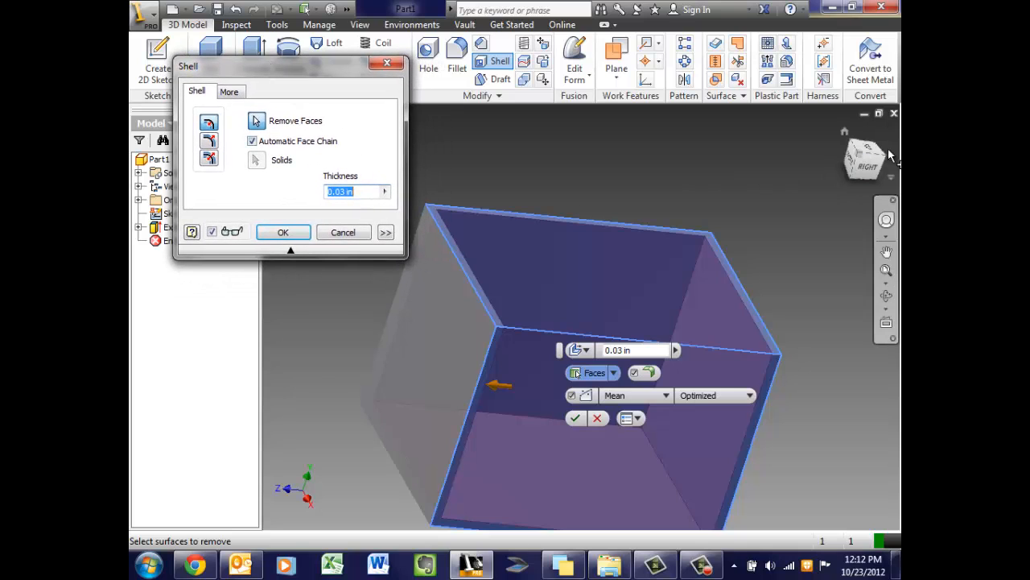
{"action": "mouse_move", "coordinate": [875, 158]}
{"action": "left_mouse_down"}
{"action": "mouse_move", "coordinate": [871, 143]}
{"action": "mouse_move", "coordinate": [869, 163]}
{"action": "left_mouse_up"}
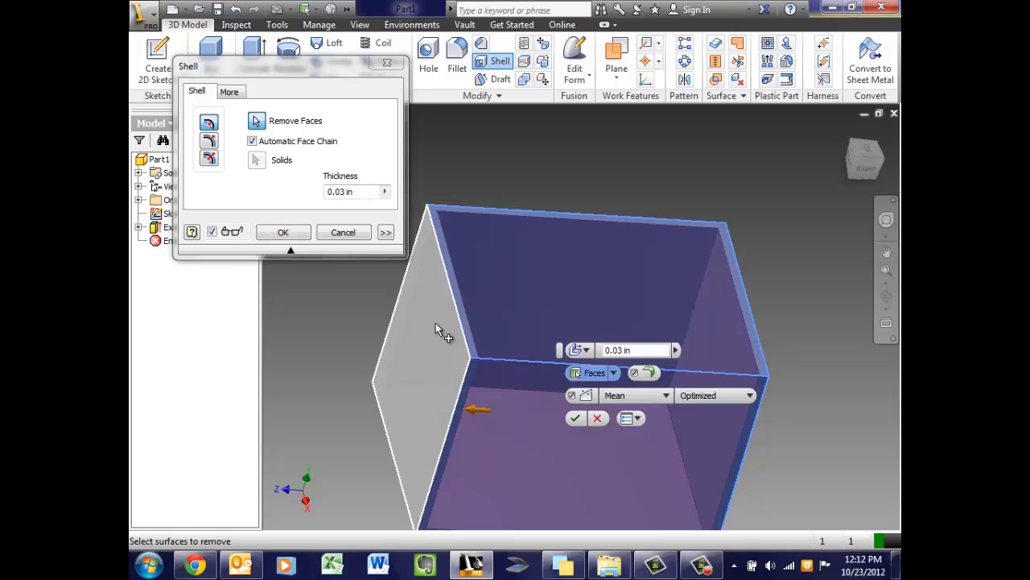
{"action": "left_click", "coordinate": [619, 275]}
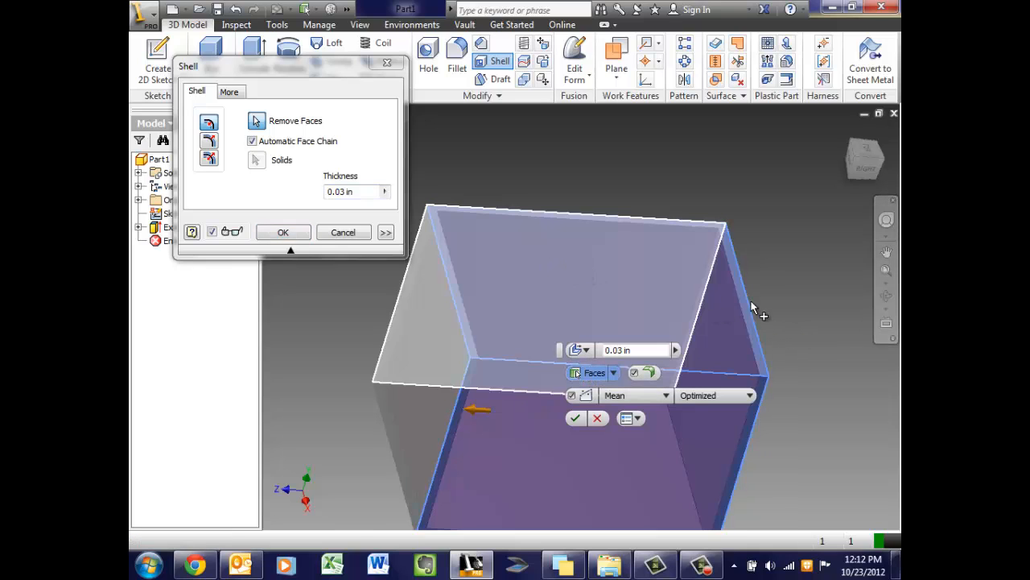
{"action": "left_click_drag", "start_coordinate": [860, 163], "coordinate": [846, 169]}
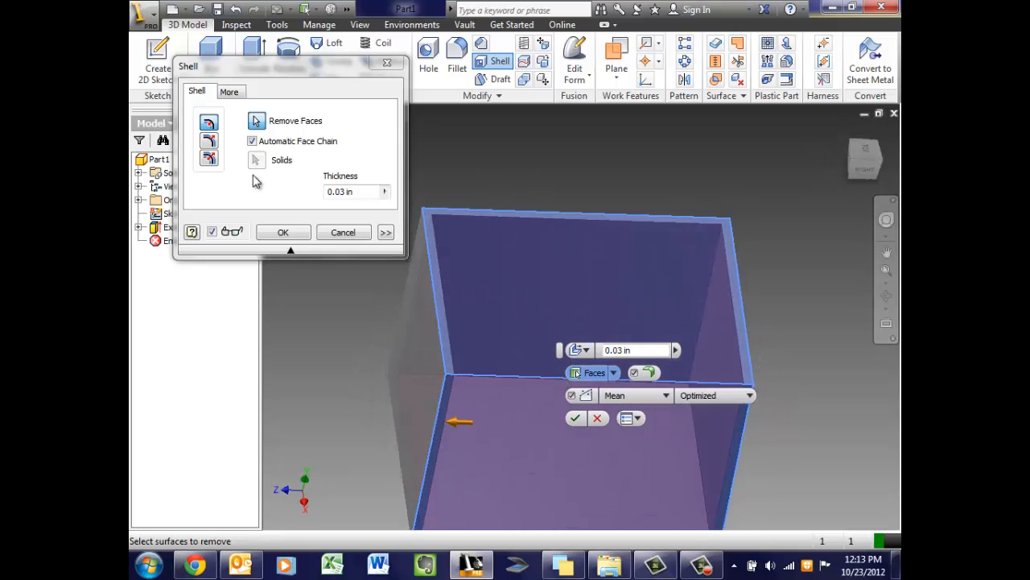
Pick the top and right side faces for removal and set the shell direction to Both
{"action": "left_click", "coordinate": [210, 127]}
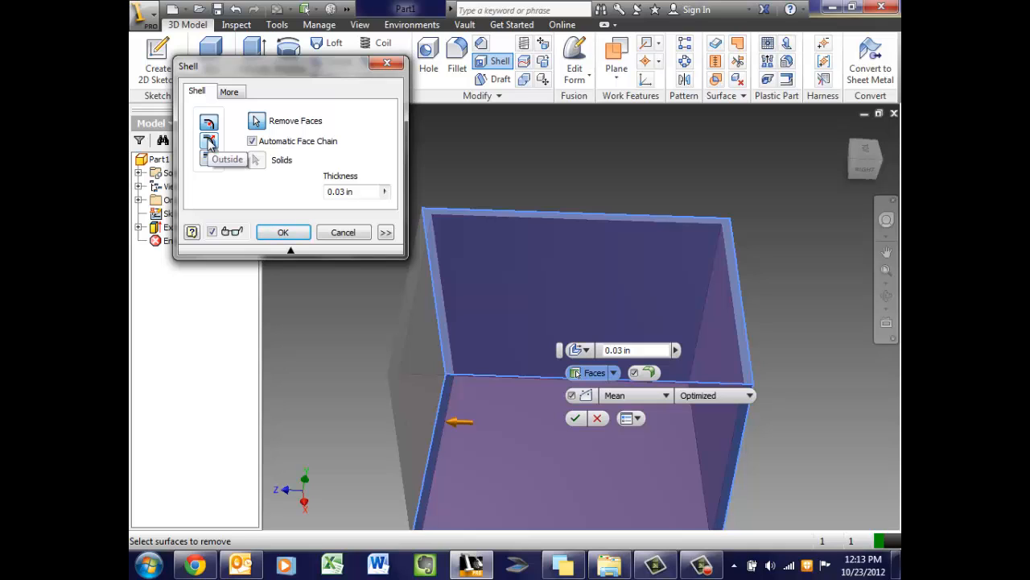
{"action": "left_click", "coordinate": [209, 142]}
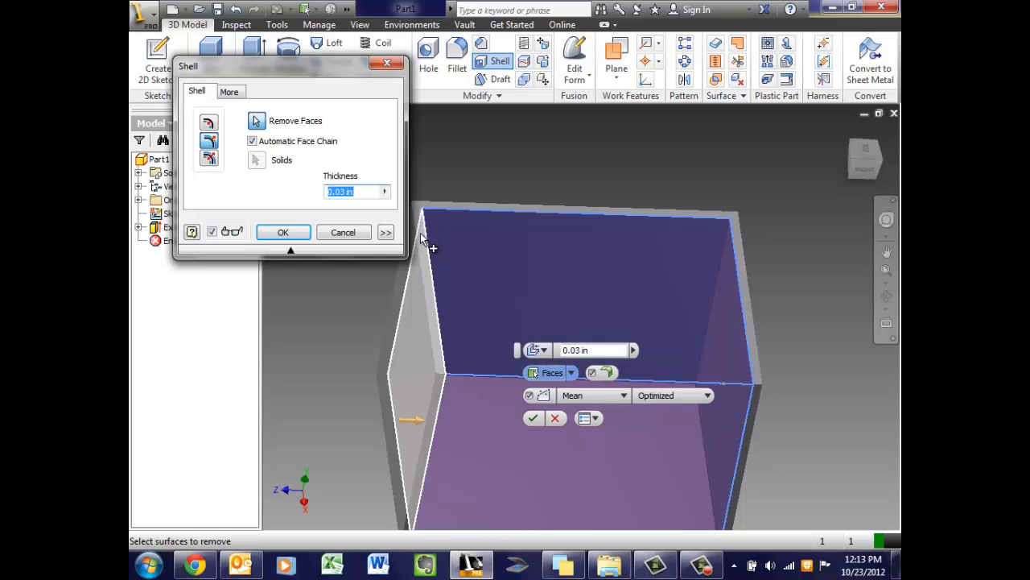
{"action": "left_click", "coordinate": [698, 266]}
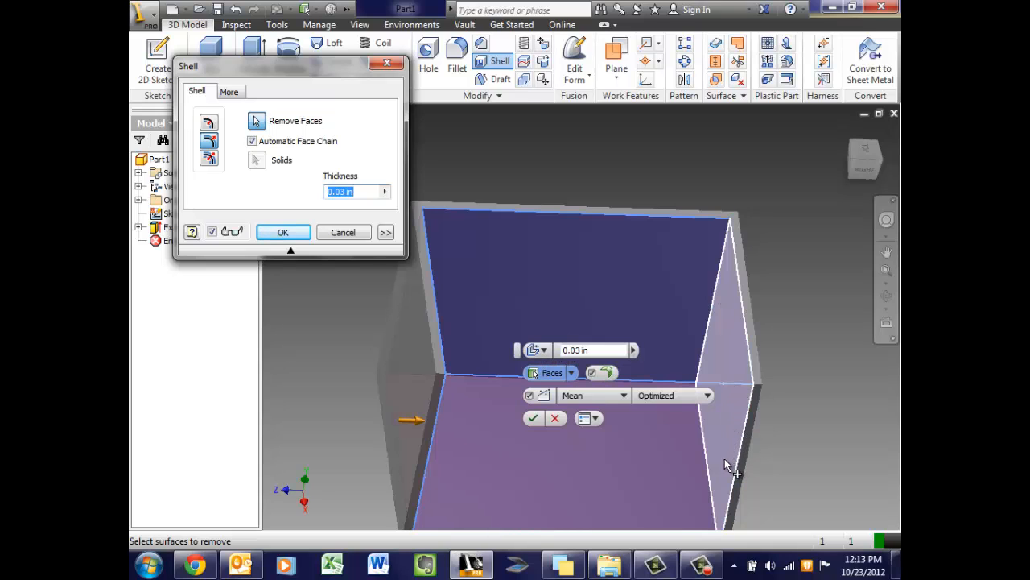
{"action": "left_click", "coordinate": [727, 239]}
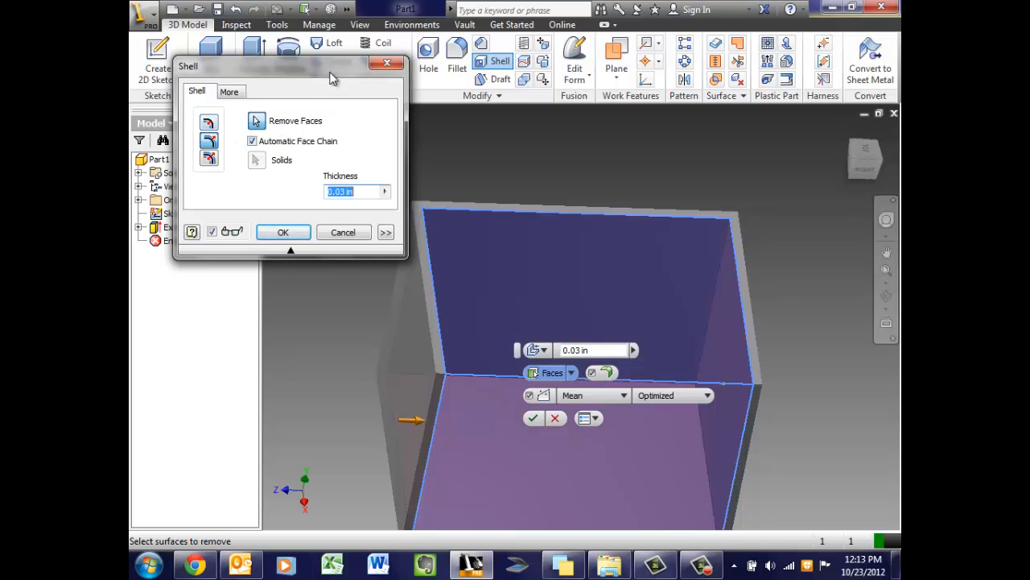
{"action": "left_click_drag", "start_coordinate": [330, 77], "coordinate": [315, 102]}
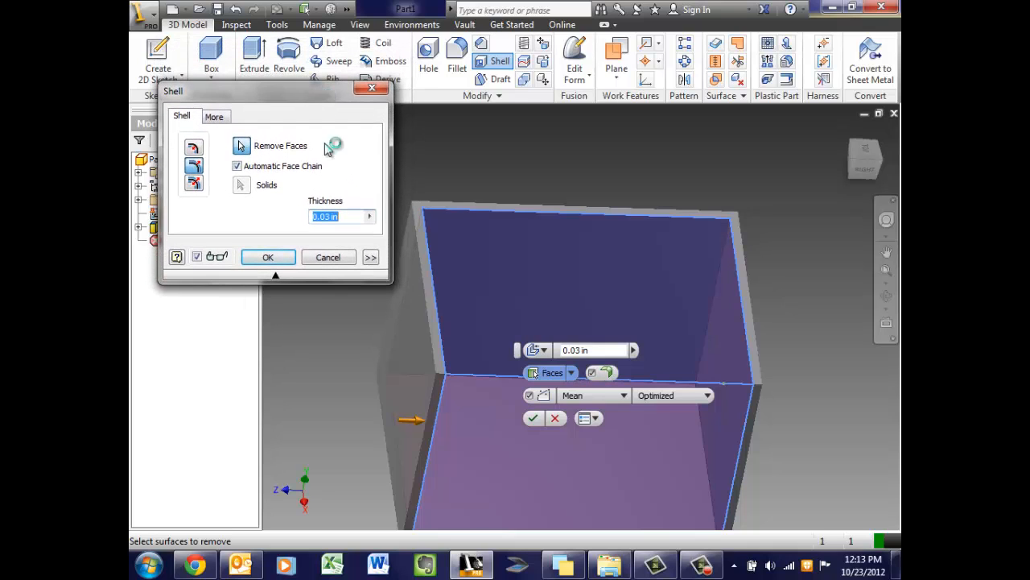
{"action": "left_click", "coordinate": [196, 187]}
Remove the large front face as well and inspect the 0.03 in walls from the right view
{"action": "scroll", "coordinate": [442, 341], "scroll_direction": "up", "scroll_amount": 5}
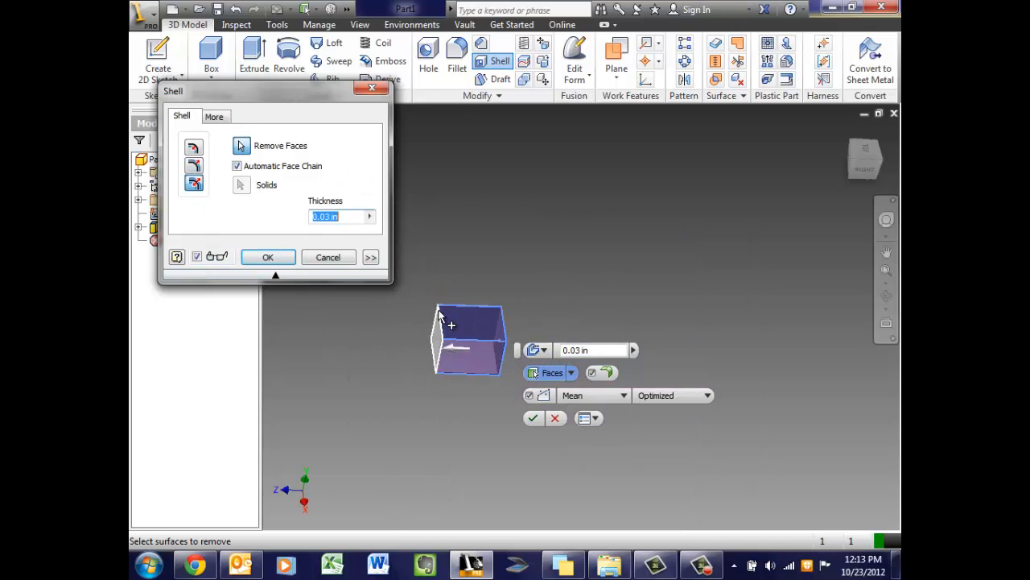
{"action": "scroll", "coordinate": [441, 317], "scroll_direction": "down", "scroll_amount": 10}
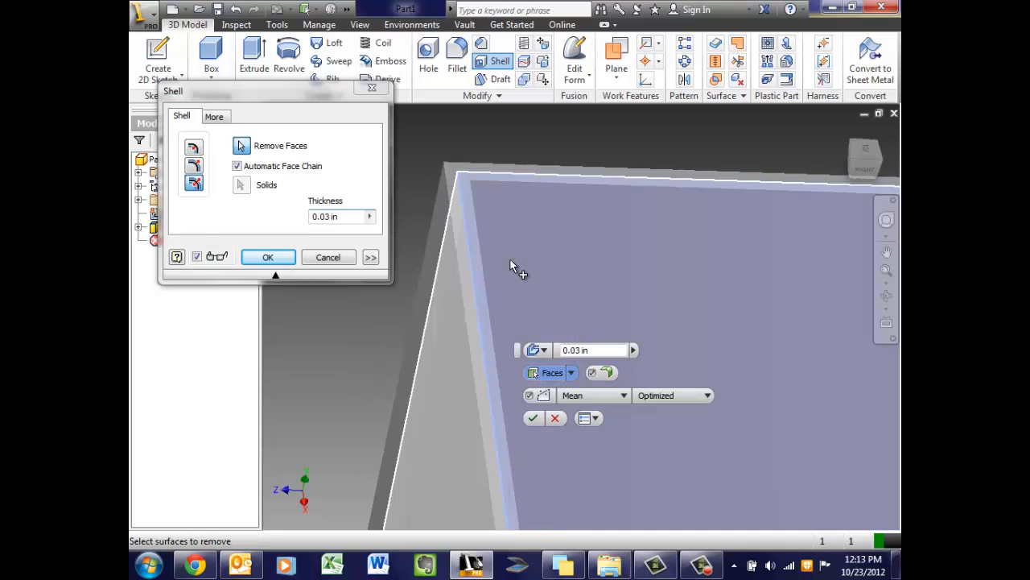
{"action": "left_click", "coordinate": [510, 260]}
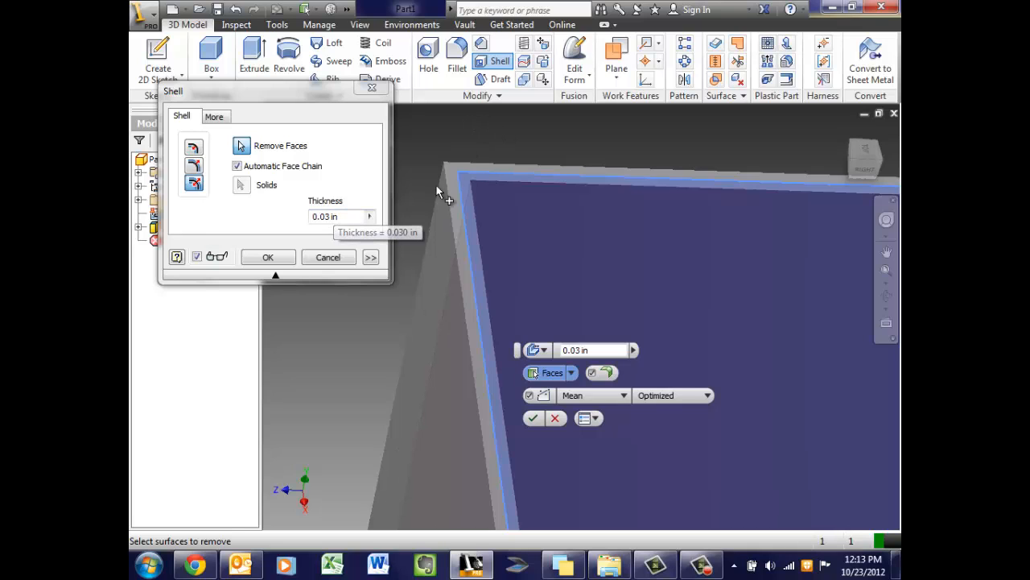
{"action": "left_click", "coordinate": [868, 165]}
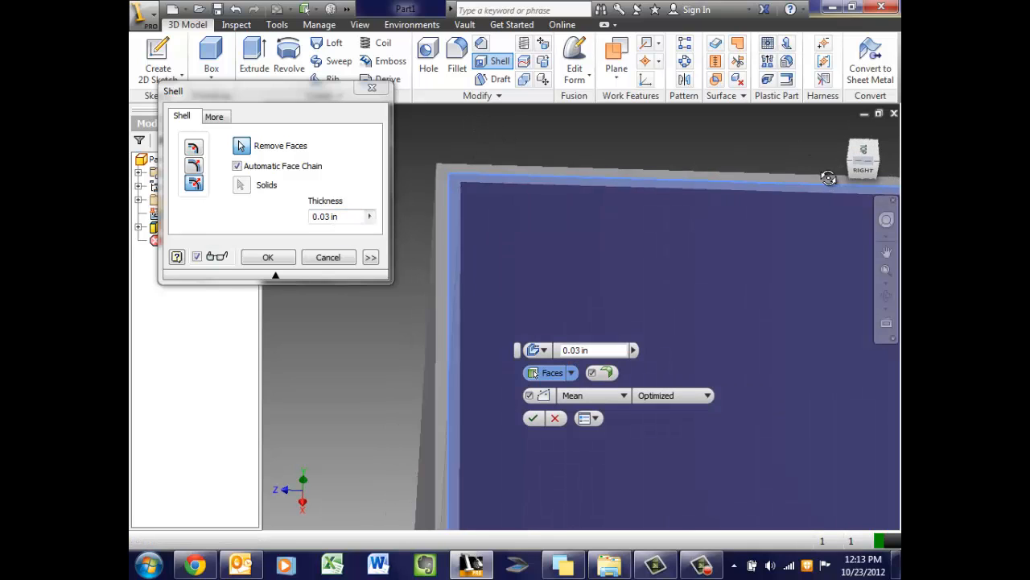
{"action": "middle_click_drag", "start_coordinate": [804, 146], "coordinate": [821, 520], "text": "shift"}
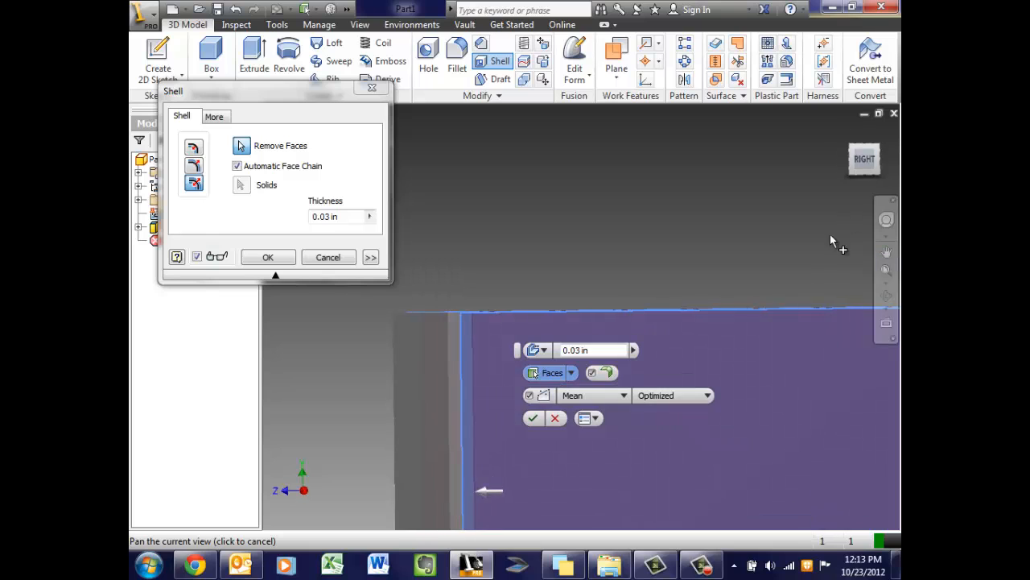
{"action": "middle_click_drag", "start_coordinate": [761, 280], "coordinate": [708, 216]}
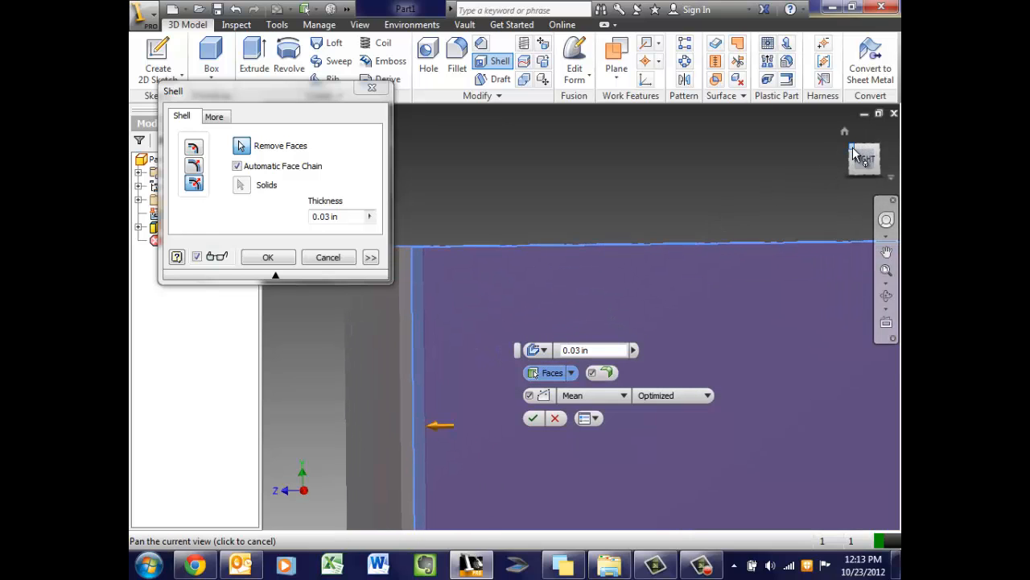
{"action": "left_click_drag", "start_coordinate": [853, 153], "coordinate": [856, 189]}
{"action": "scroll", "coordinate": [589, 325], "scroll_direction": "up", "scroll_amount": 4}
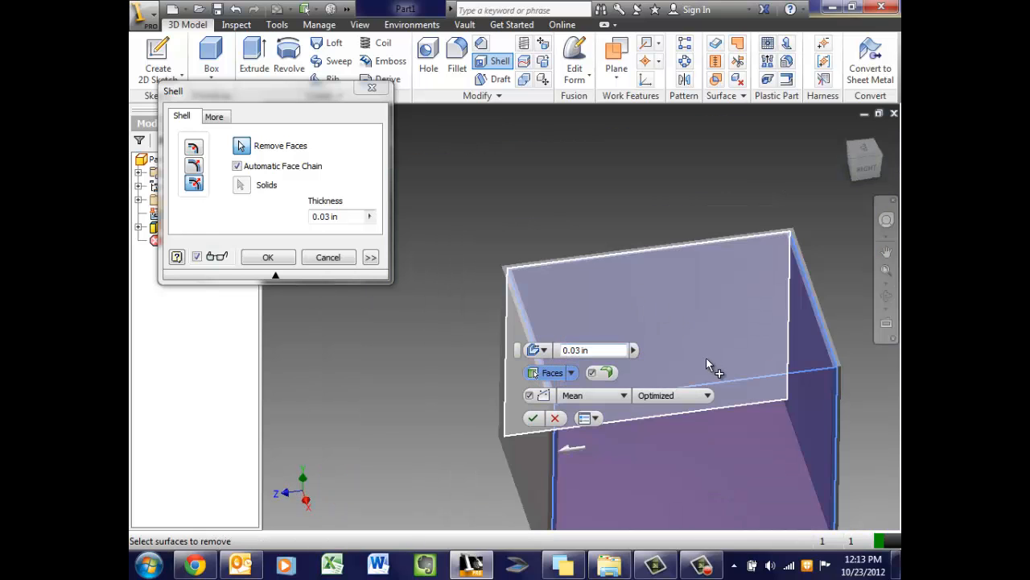
{"action": "middle_click_drag", "start_coordinate": [711, 343], "coordinate": [654, 271]}
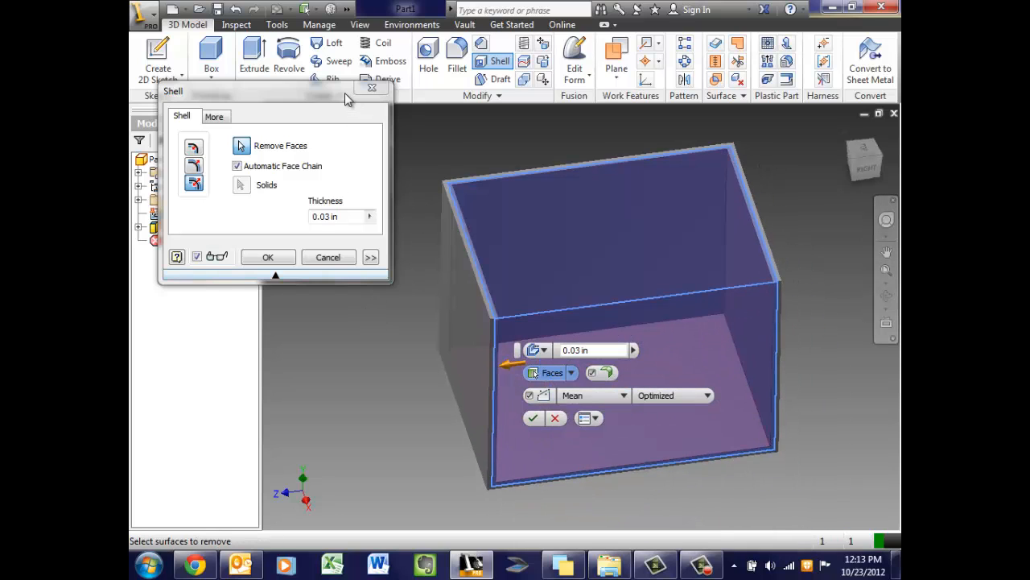
{"action": "left_click_drag", "start_coordinate": [345, 92], "coordinate": [361, 120]}
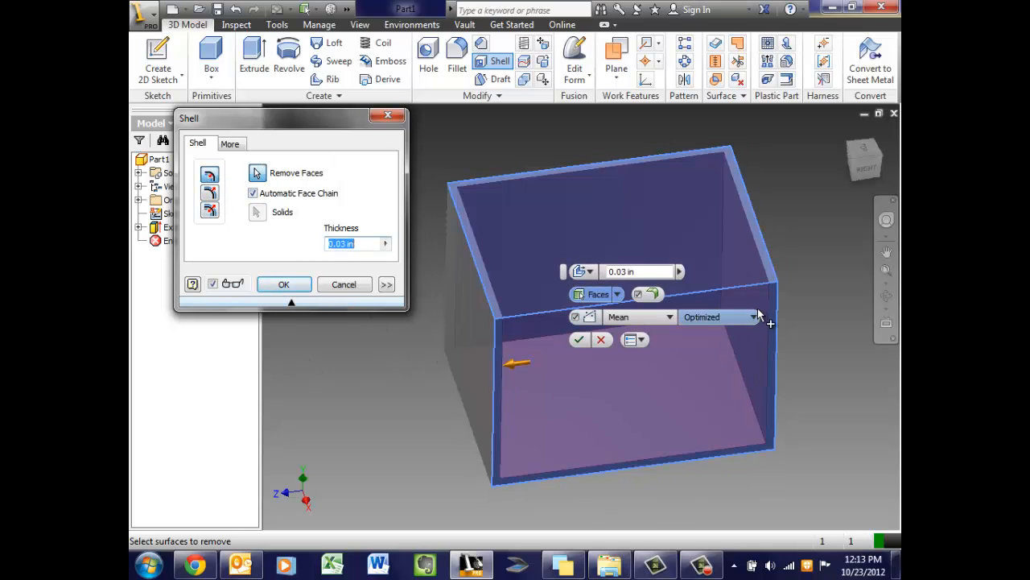
{"action": "left_click", "coordinate": [850, 158]}
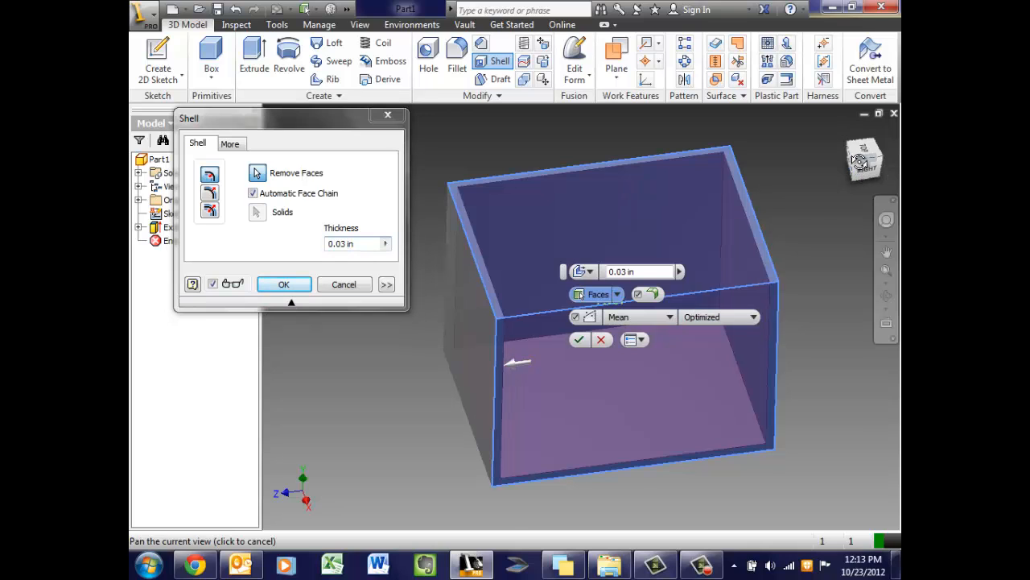